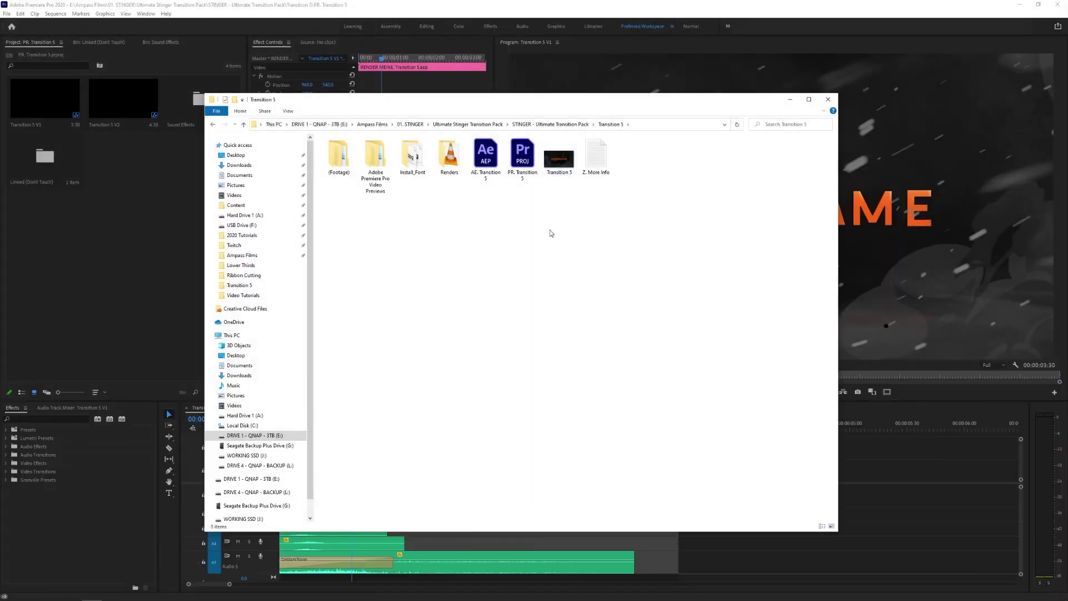
- Leave the PR. Transition 5 files and bring After Effects forward with AE Transition 5's RENDER ME composition
left_click(486, 156)
left_click(522, 156)
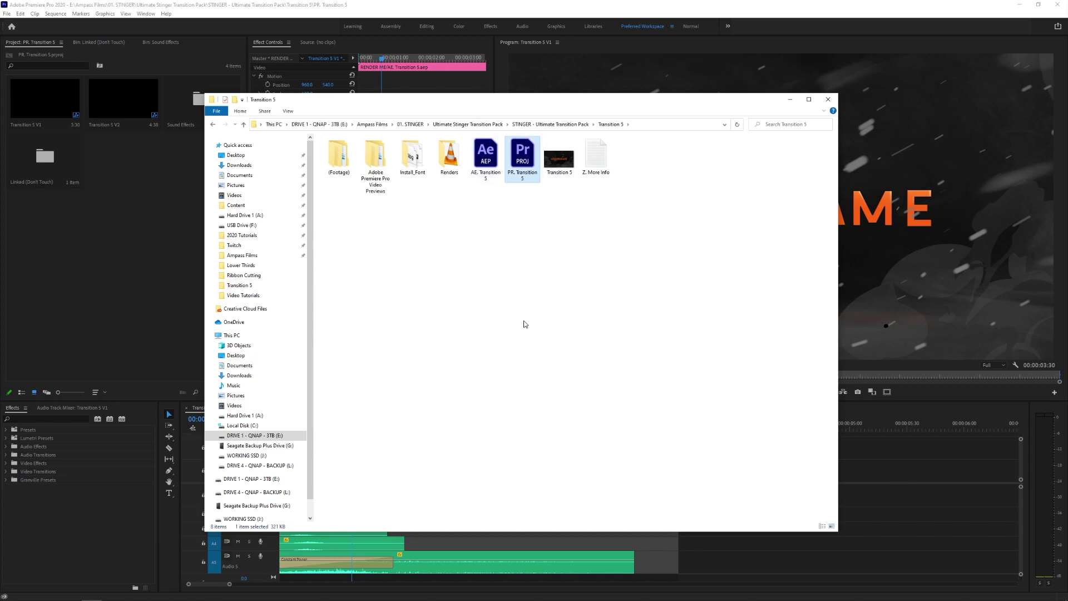
left_click(523, 322)
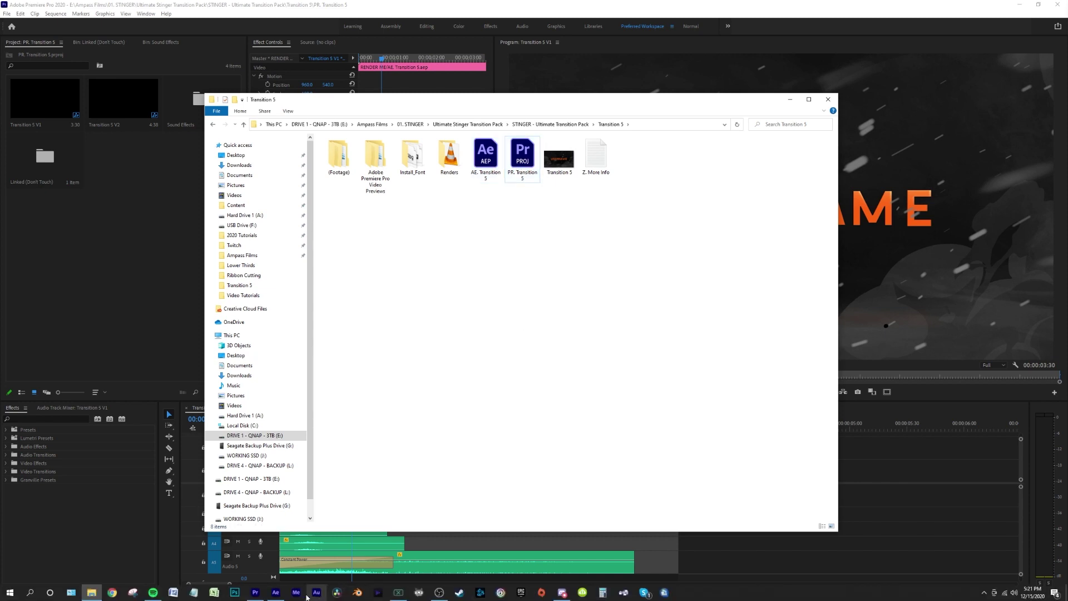
left_click(276, 592)
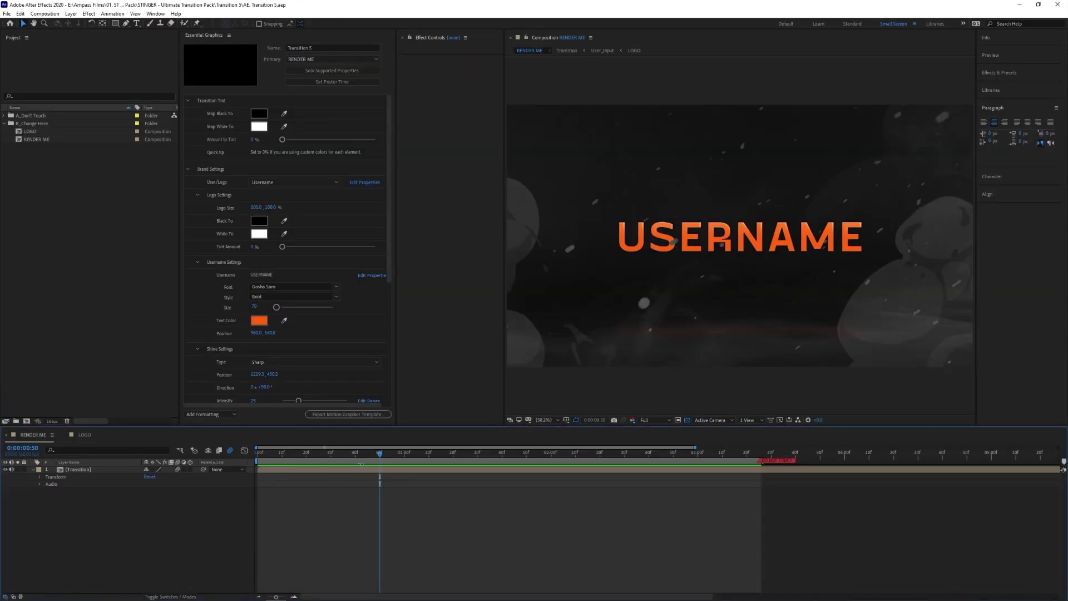
- Open the LOGO composition and import the portrait photo from the STINGER pack folder into the project
left_click_drag(392, 462, 456, 473)
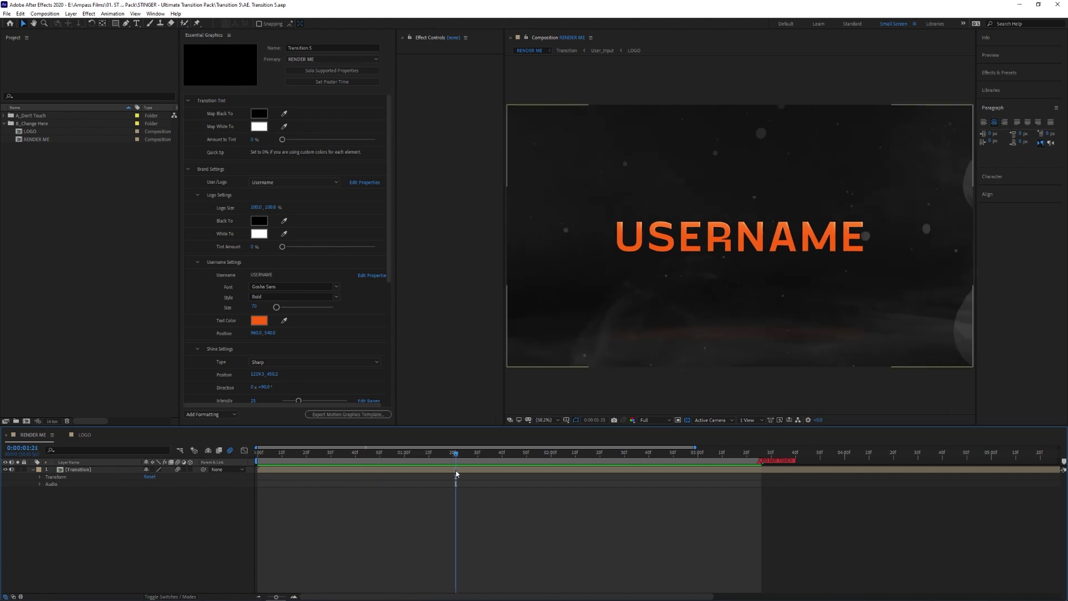
key("alt+Tab")
key("alt+Tab")
key("alt+Tab")
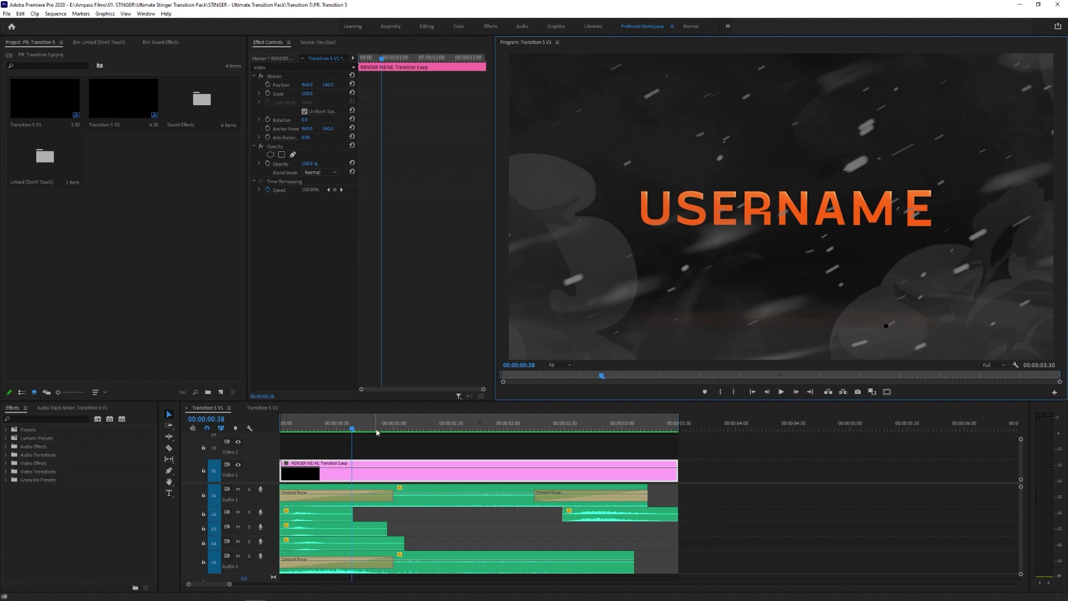
key("alt+Tab")
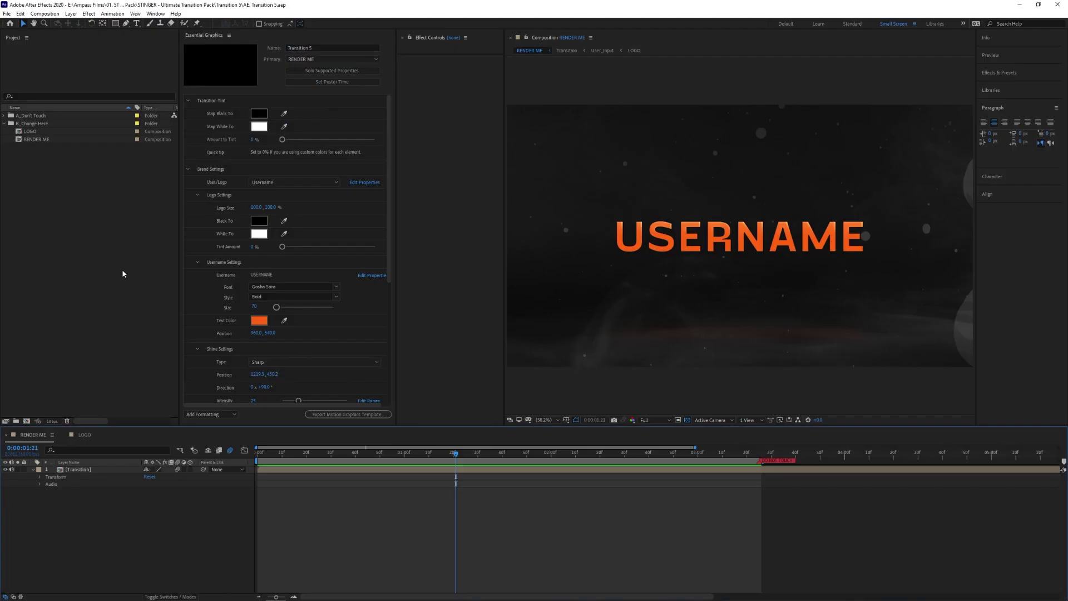
double_click(30, 134)
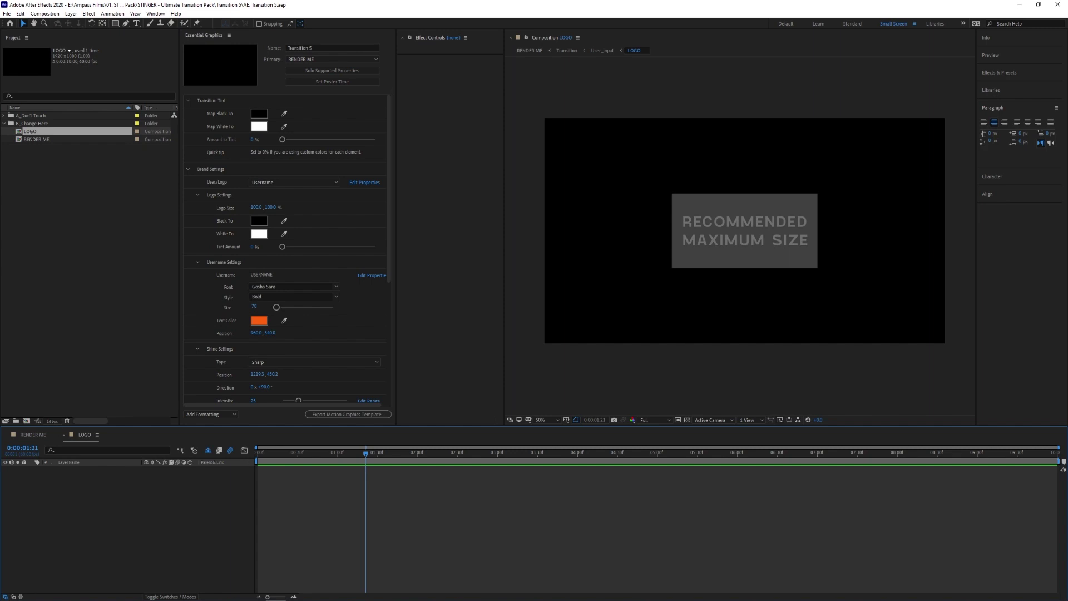
left_click(278, 595)
key("alt+Up")
left_click(687, 163)
left_click_drag(688, 162, 58, 253)
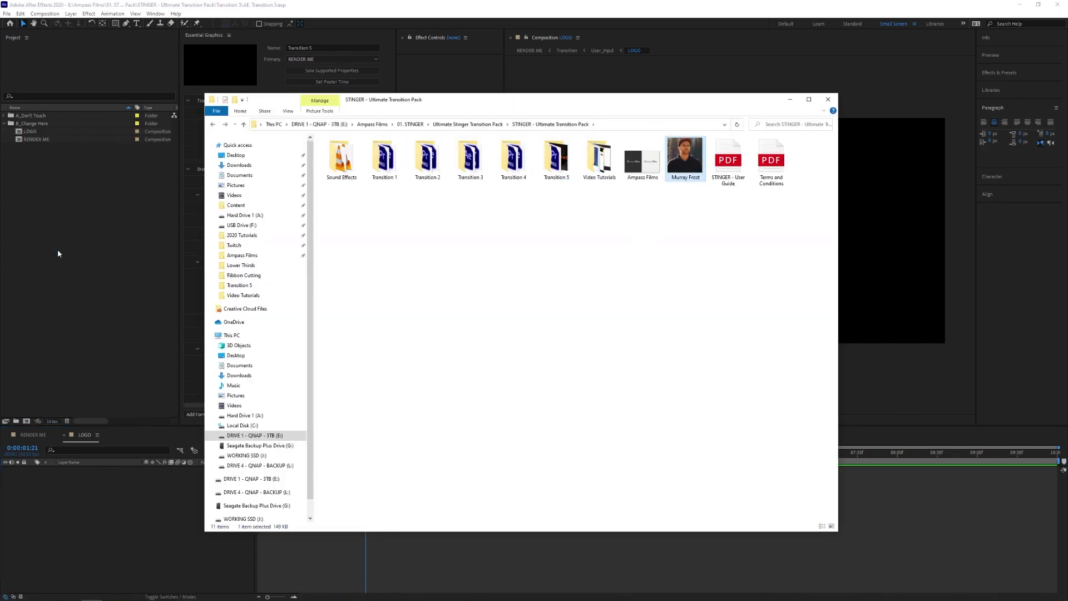
left_click(58, 254)
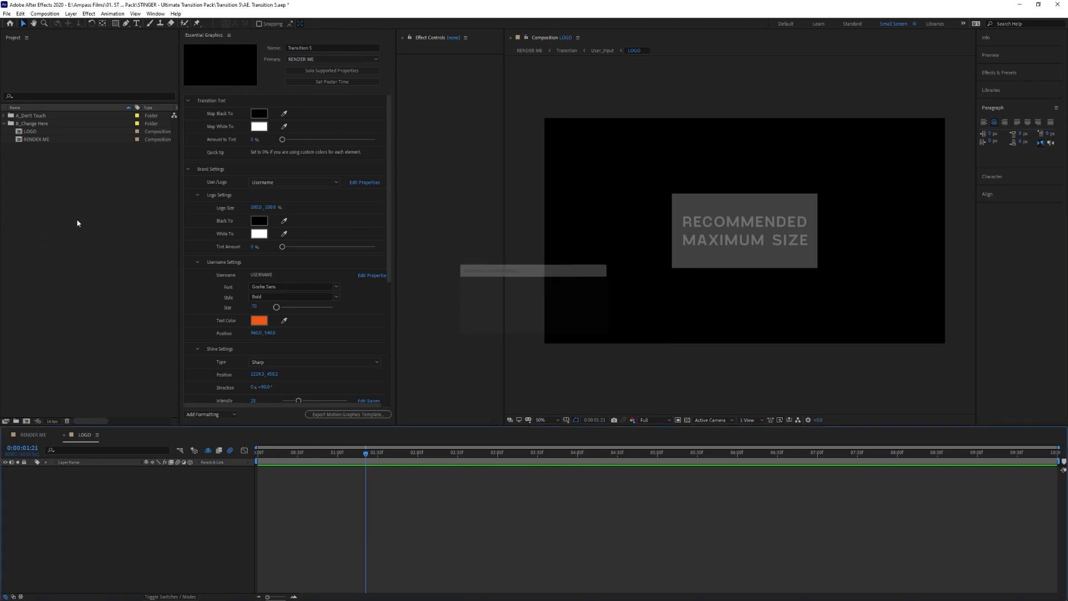
- Place the photo in LOGO at 52% scale, centred horizontally and vertically, then return to RENDER ME
left_click_drag(31, 147, 751, 231)
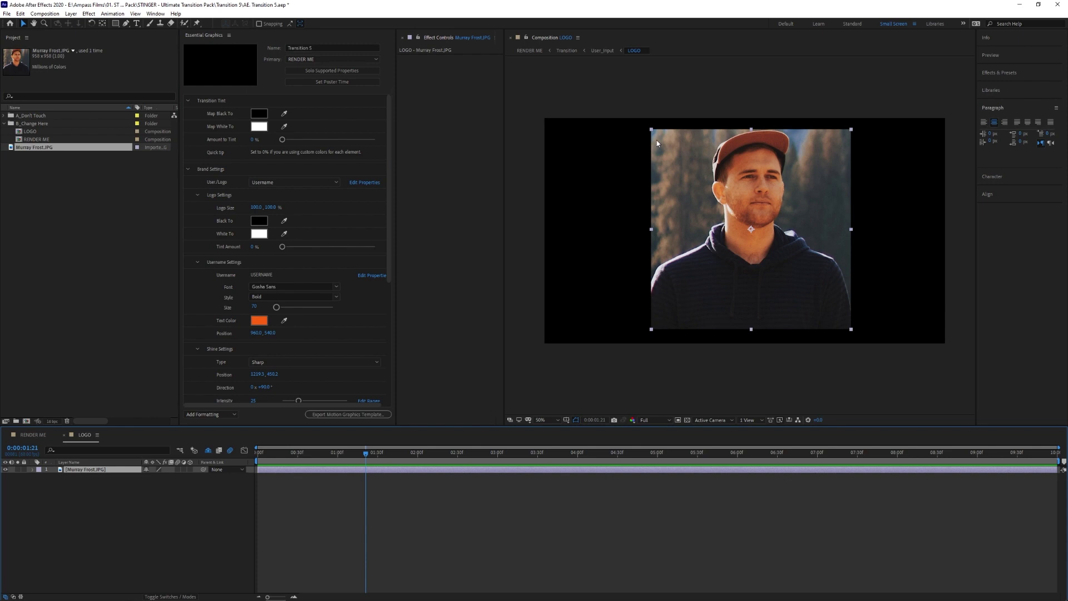
key("s")
left_click_drag(159, 476, 128, 476)
left_click_drag(765, 211, 757, 213)
left_click(988, 194)
left_click(999, 165)
left_click(1043, 167)
left_click(649, 516)
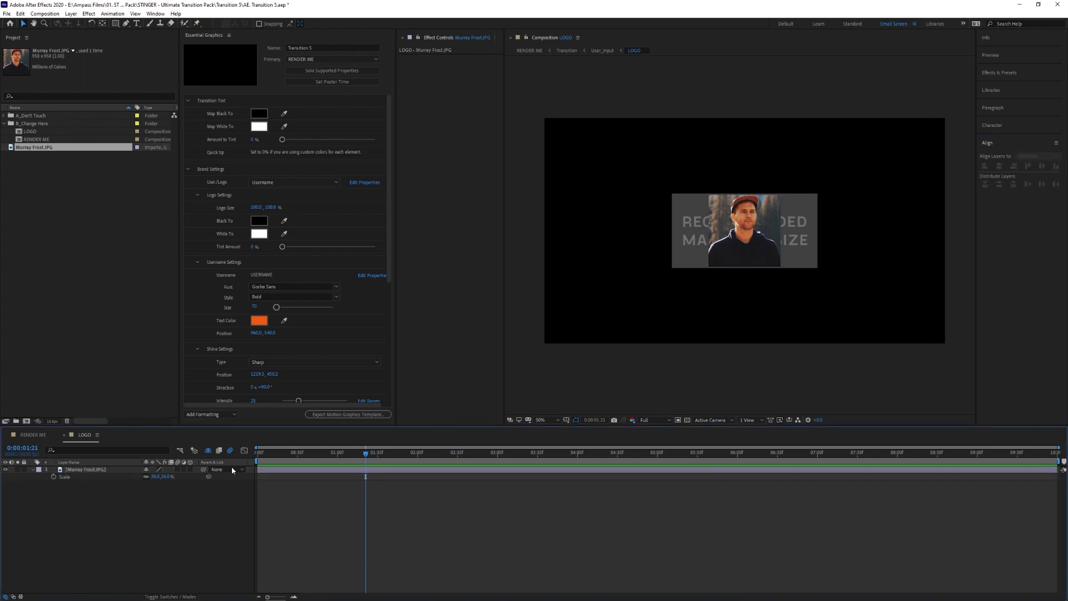
left_click(28, 436)
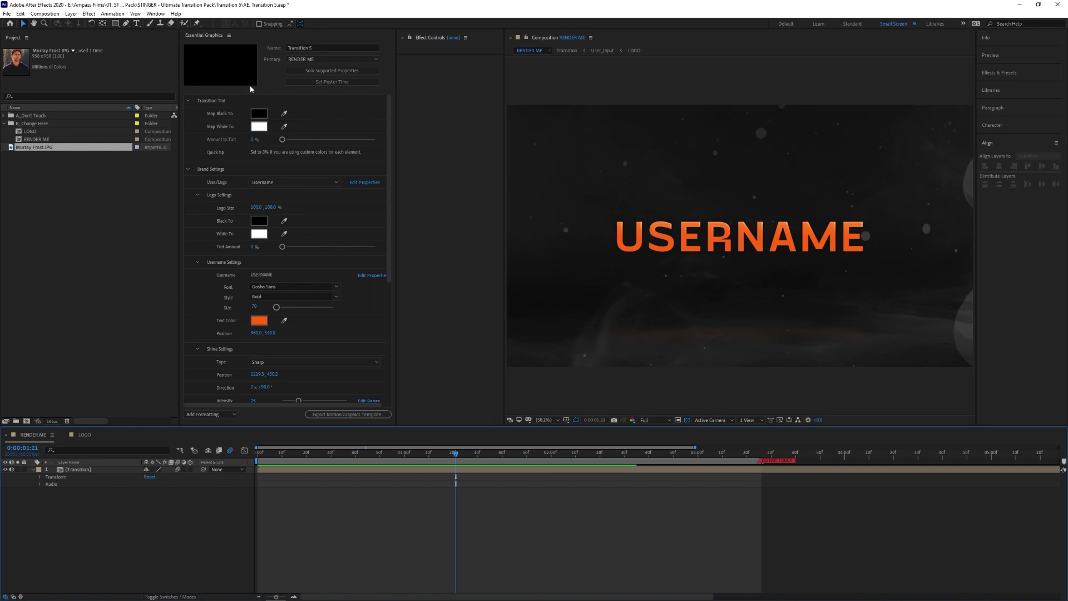
- In Essential Graphics for RENDER ME, set the User/Logo brand option to Logo
left_click(156, 14)
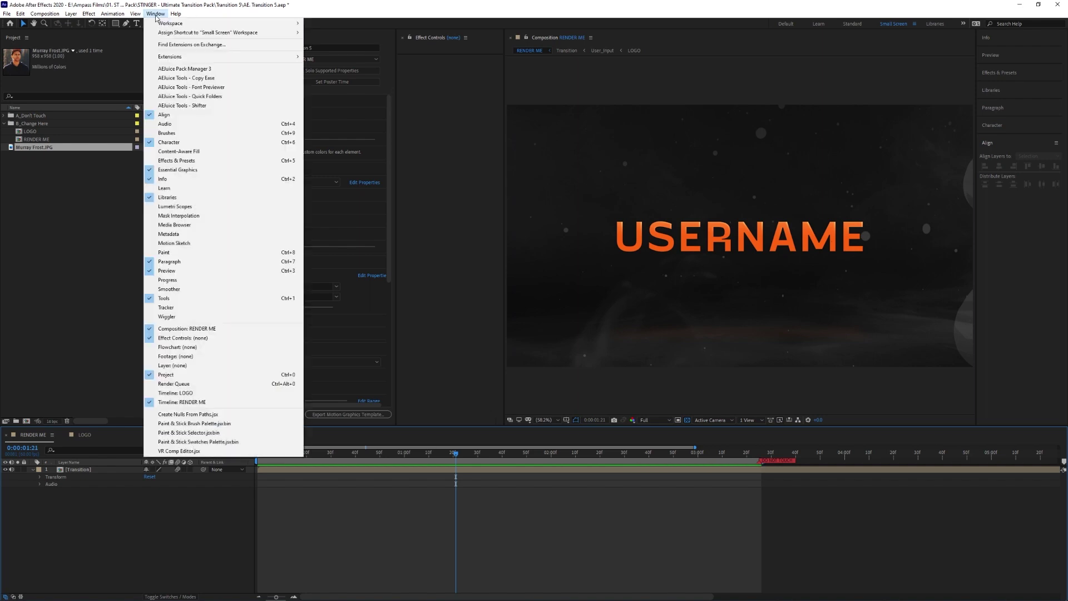
left_click(195, 169)
left_click(319, 60)
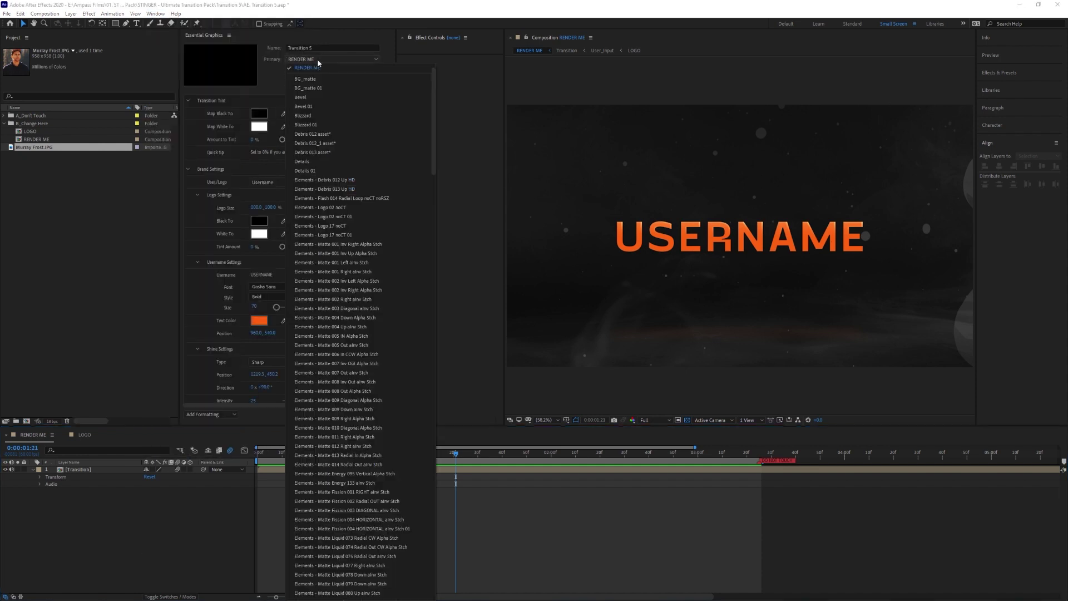
left_click(303, 69)
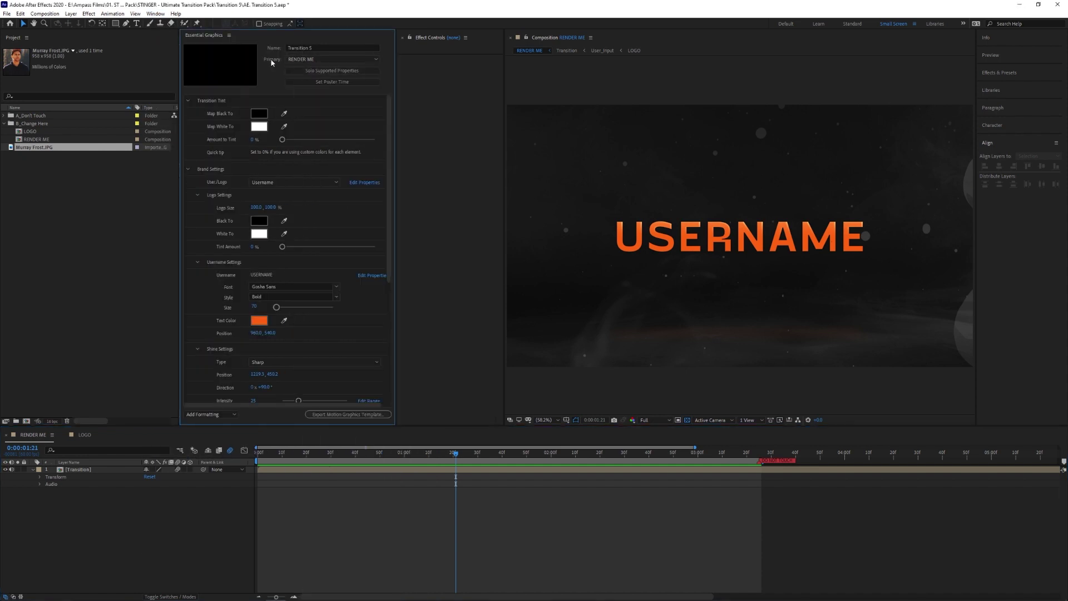
left_click(274, 183)
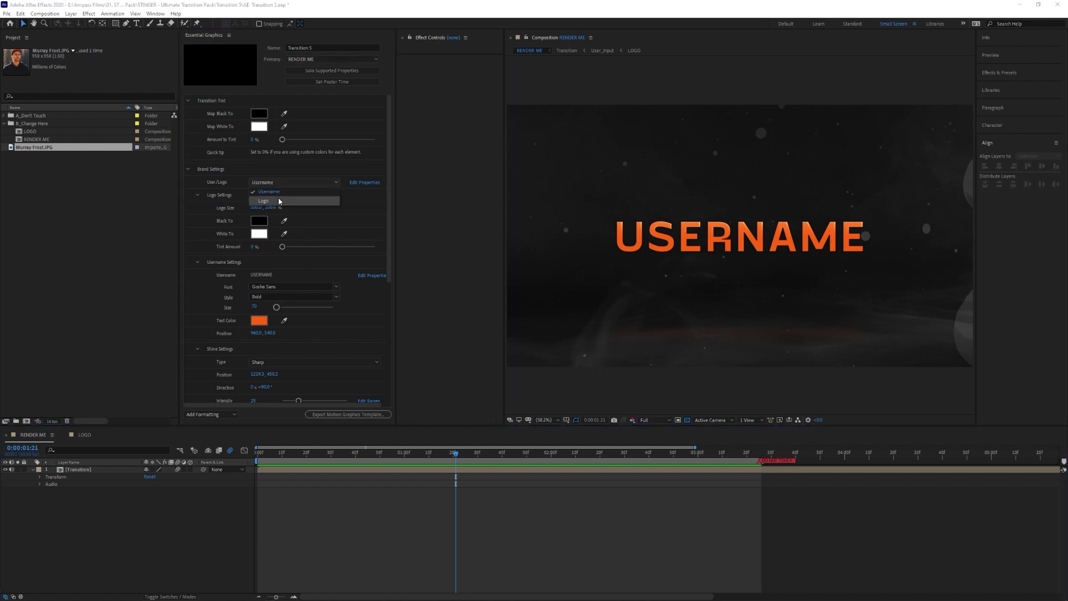
left_click(279, 200)
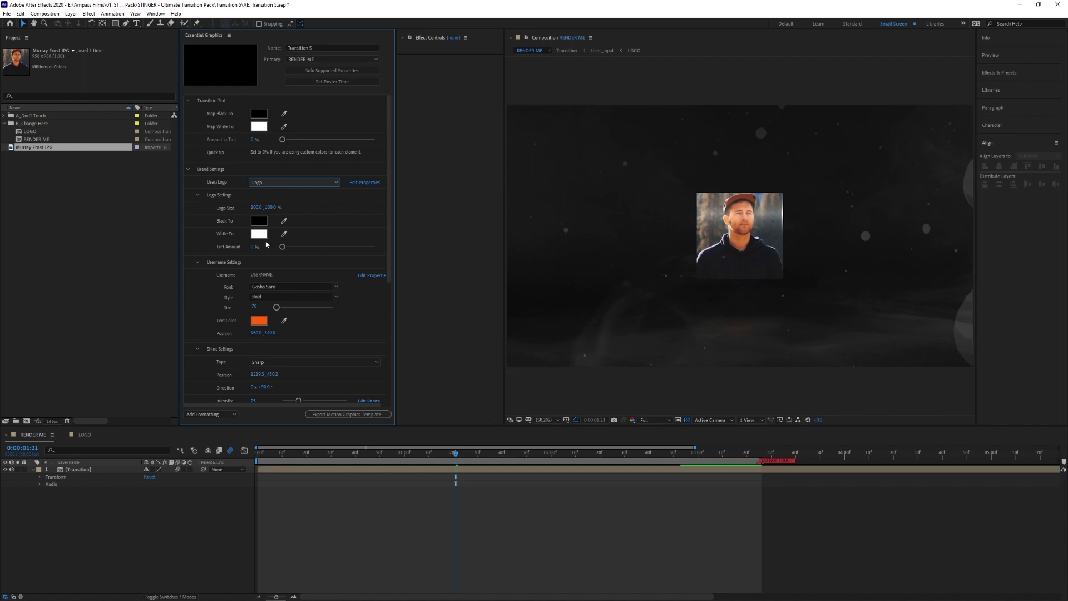
left_click_drag(282, 246, 357, 258)
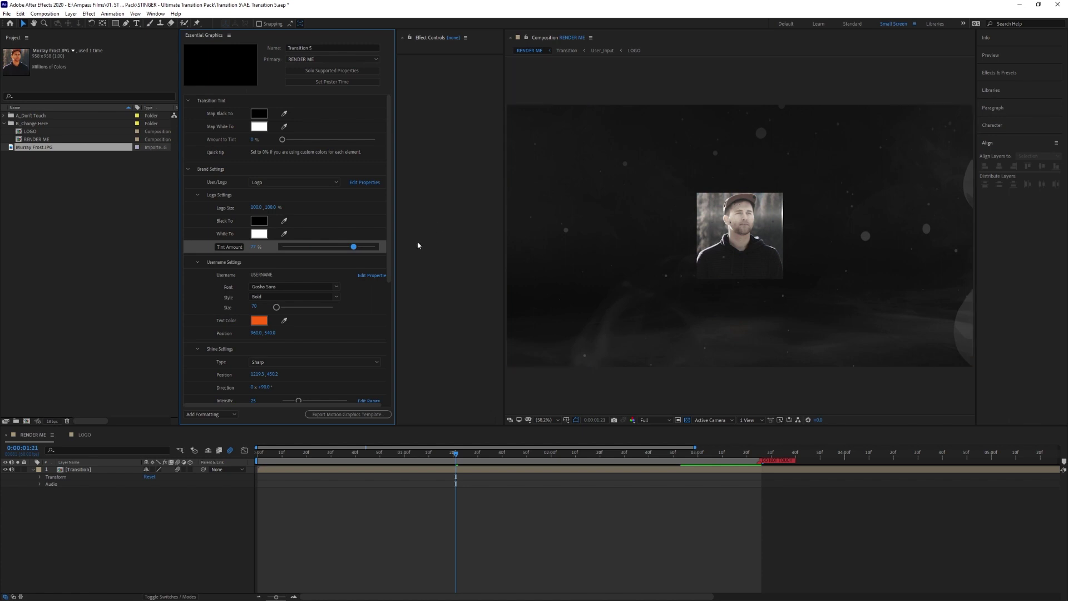
left_click_drag(355, 251, 378, 249)
left_click(258, 233)
left_click(394, 372)
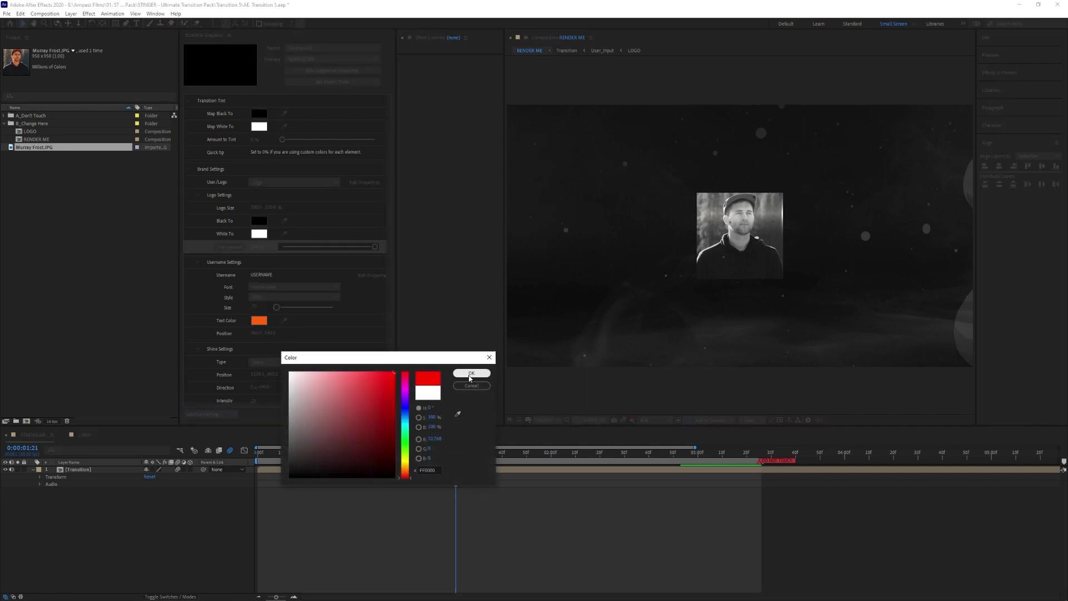
left_click(468, 375)
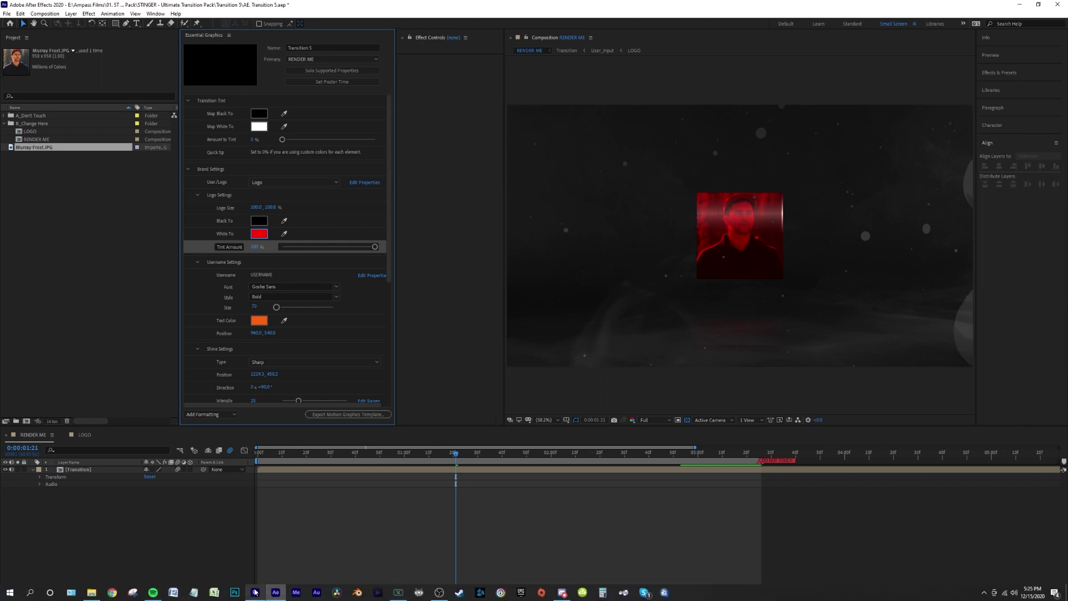
left_click(255, 592)
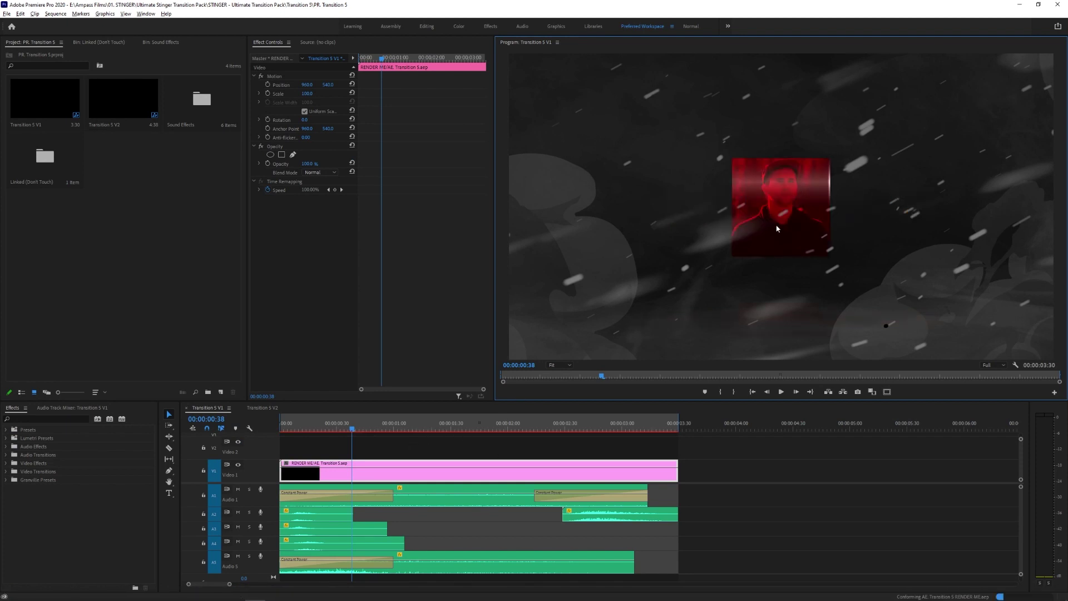
key("alt+Tab")
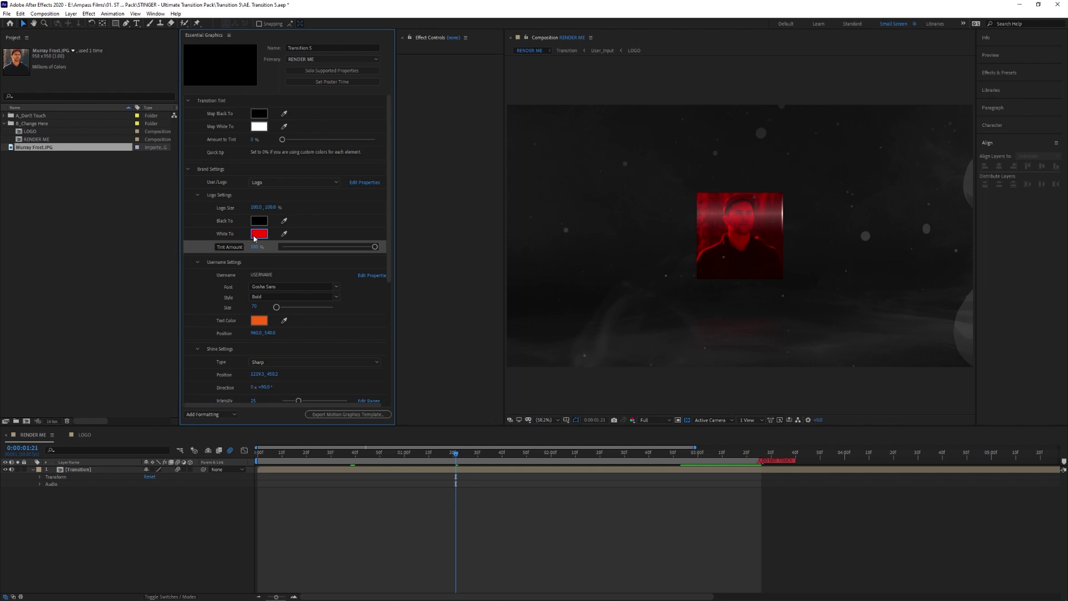
left_click(256, 236)
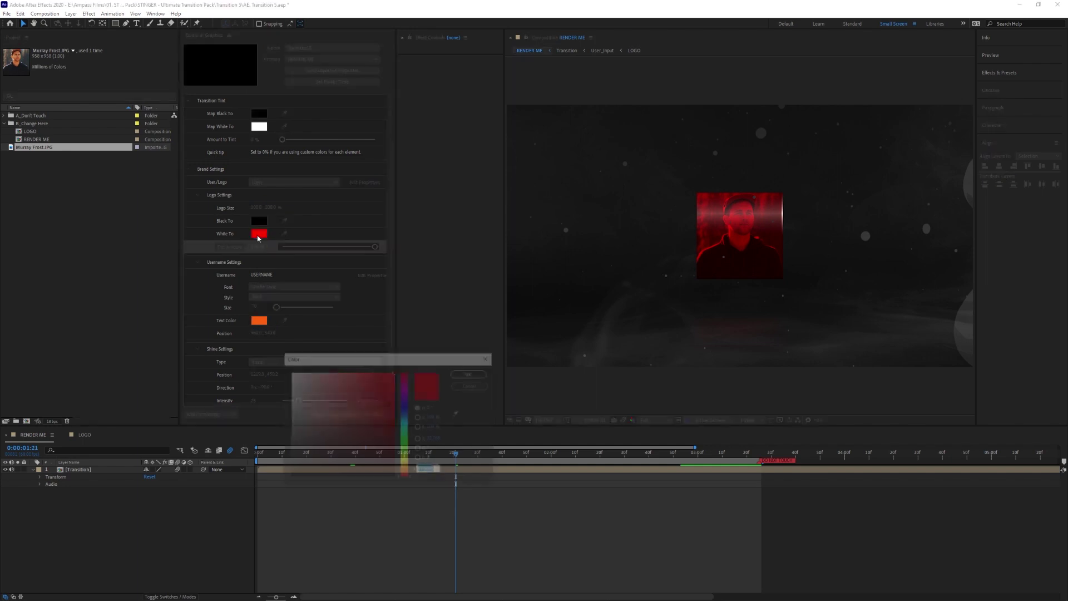
left_click(472, 373)
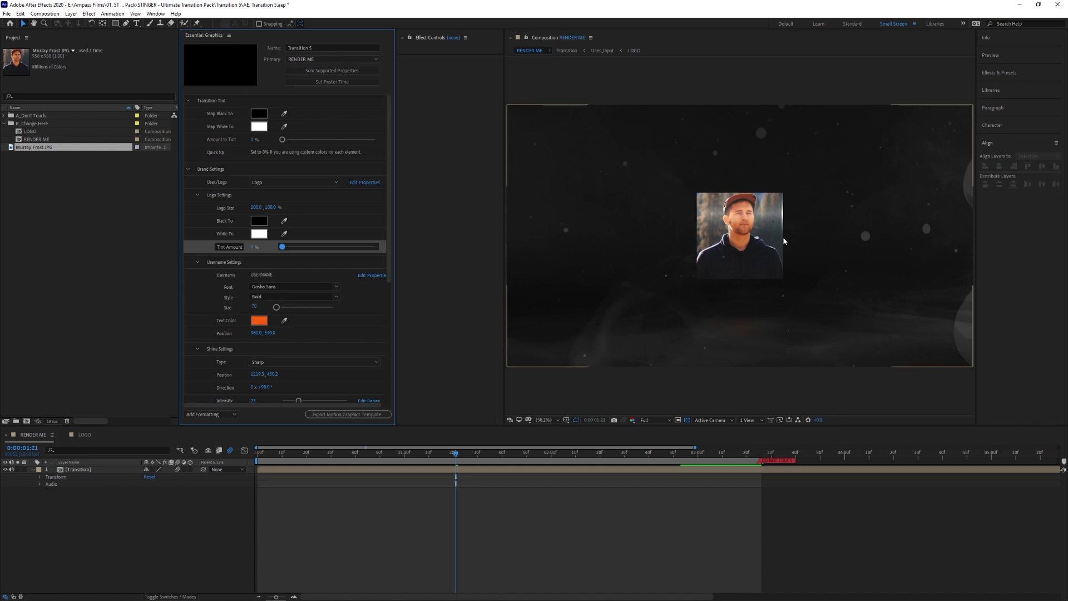
left_click(259, 131)
left_click(405, 404)
left_click(381, 371)
left_click(471, 373)
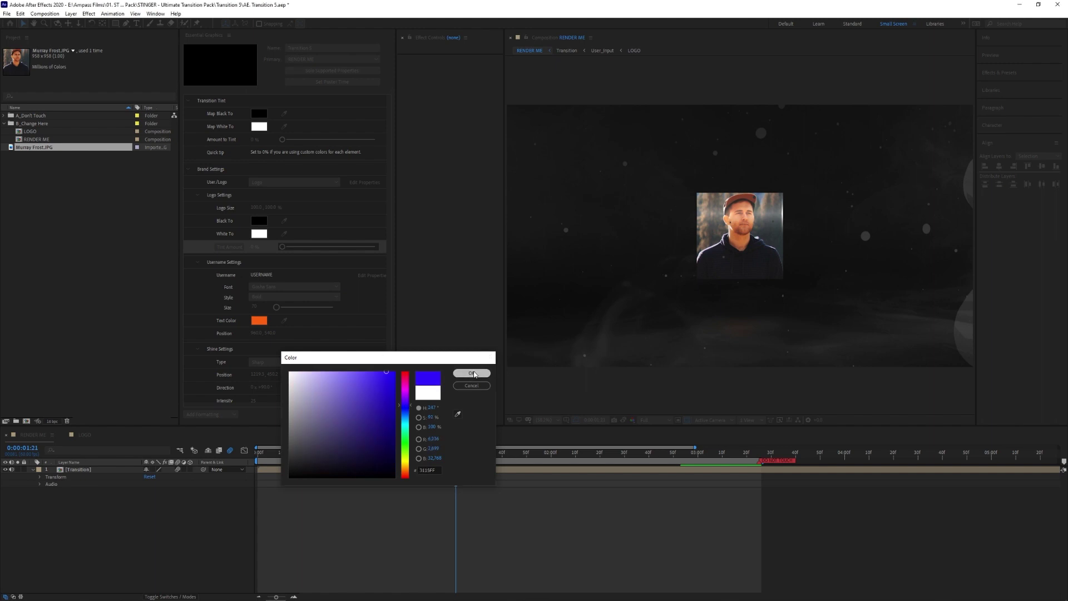
left_click_drag(283, 141, 377, 150)
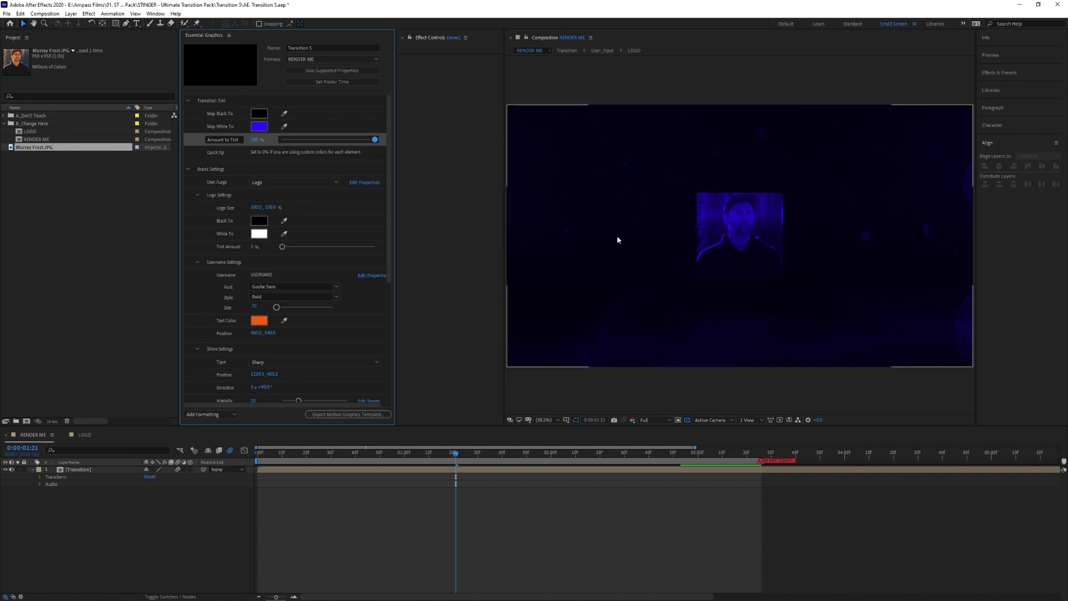
left_click(298, 140)
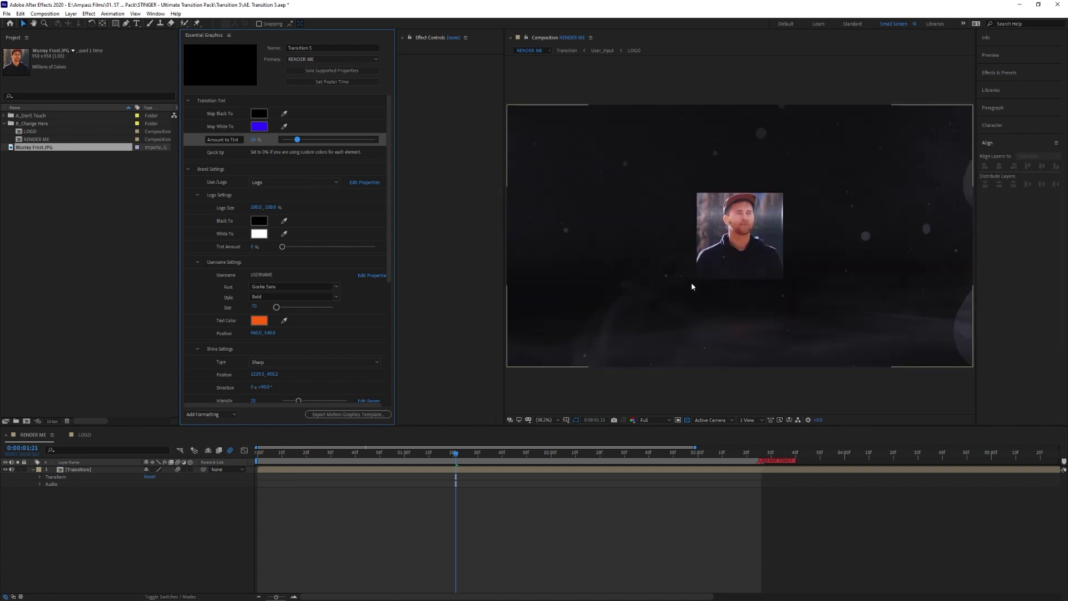
left_click(315, 139)
left_click(263, 130)
left_click_drag(405, 387, 404, 372)
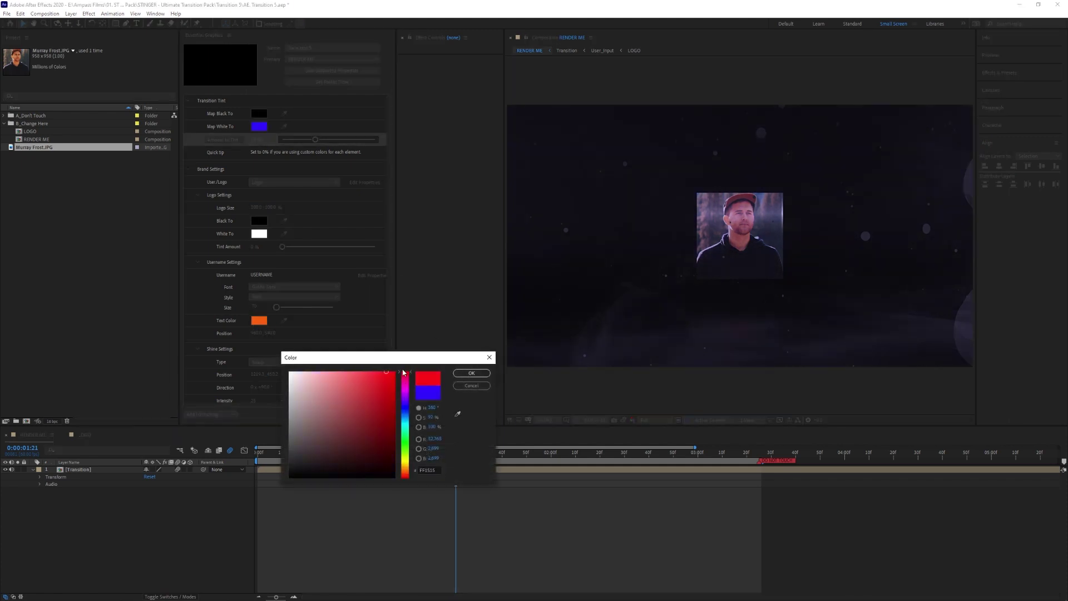
left_click(461, 372)
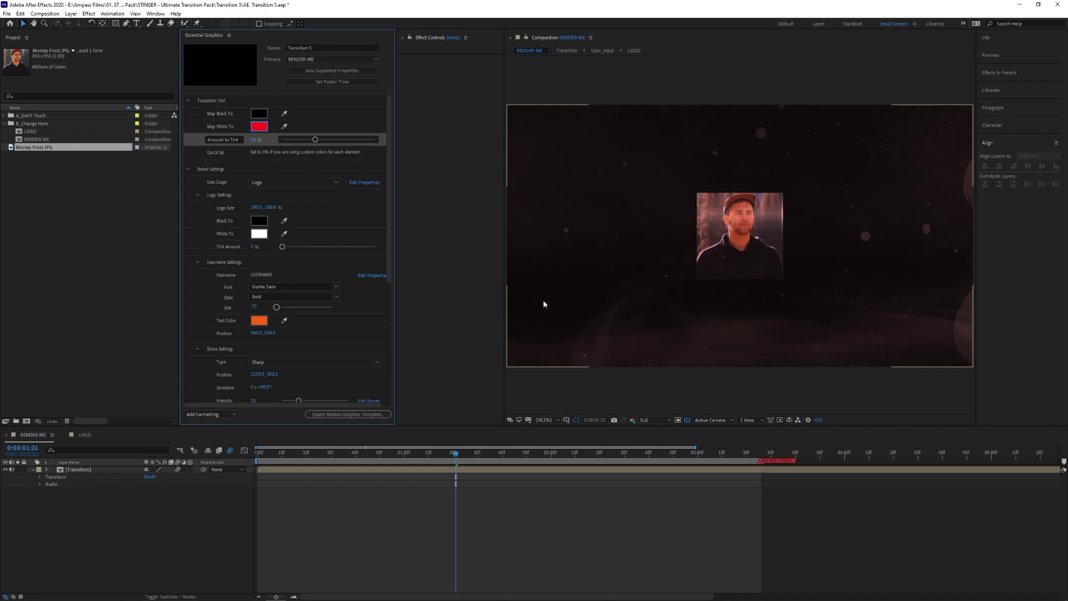
left_click(259, 126)
left_click(406, 441)
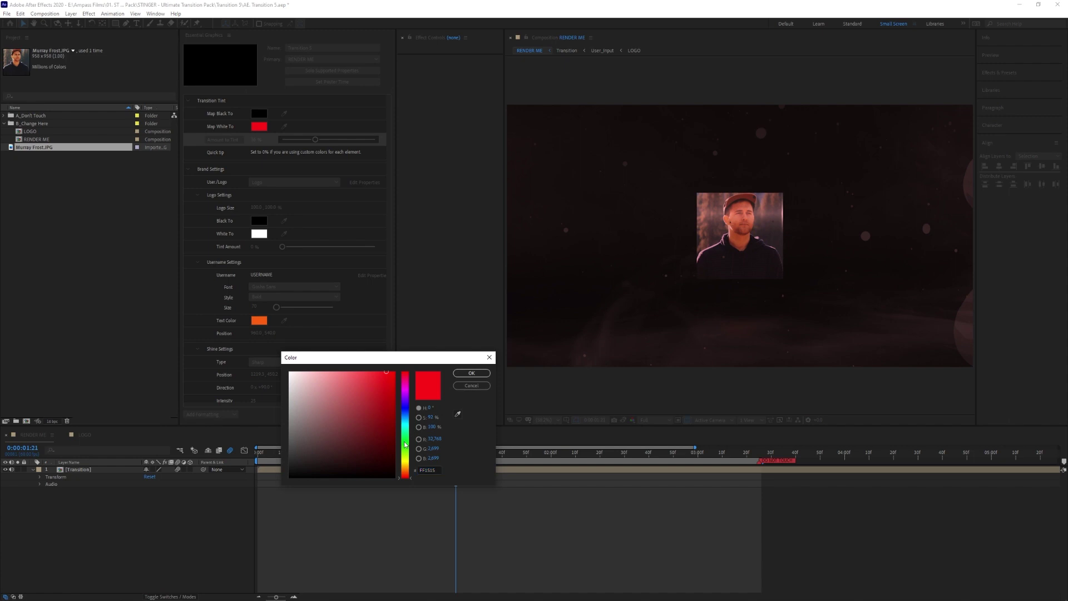
left_click(471, 374)
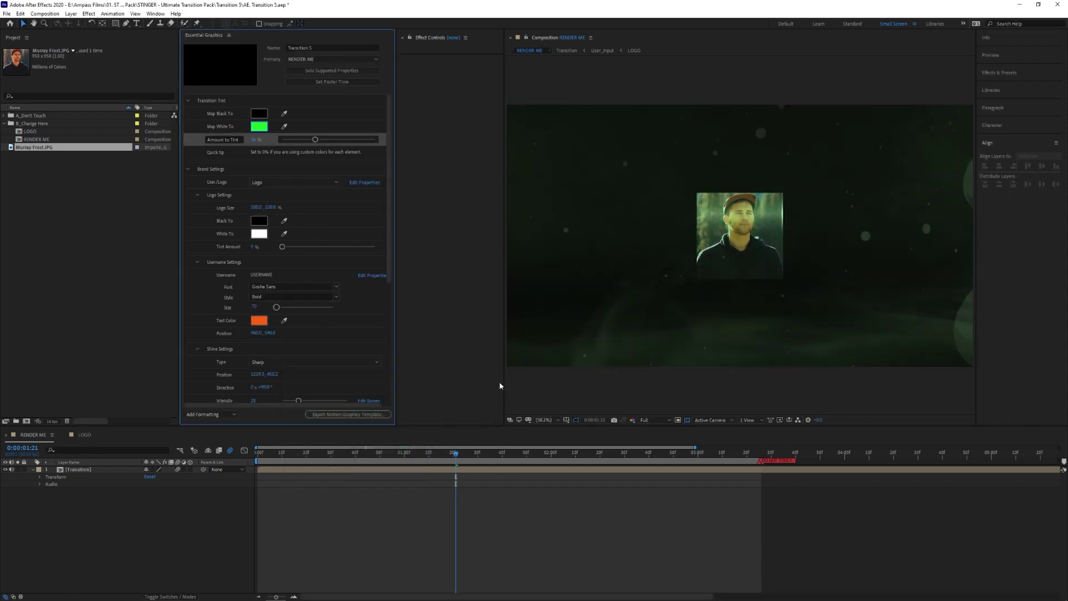
key("ctrl+z")
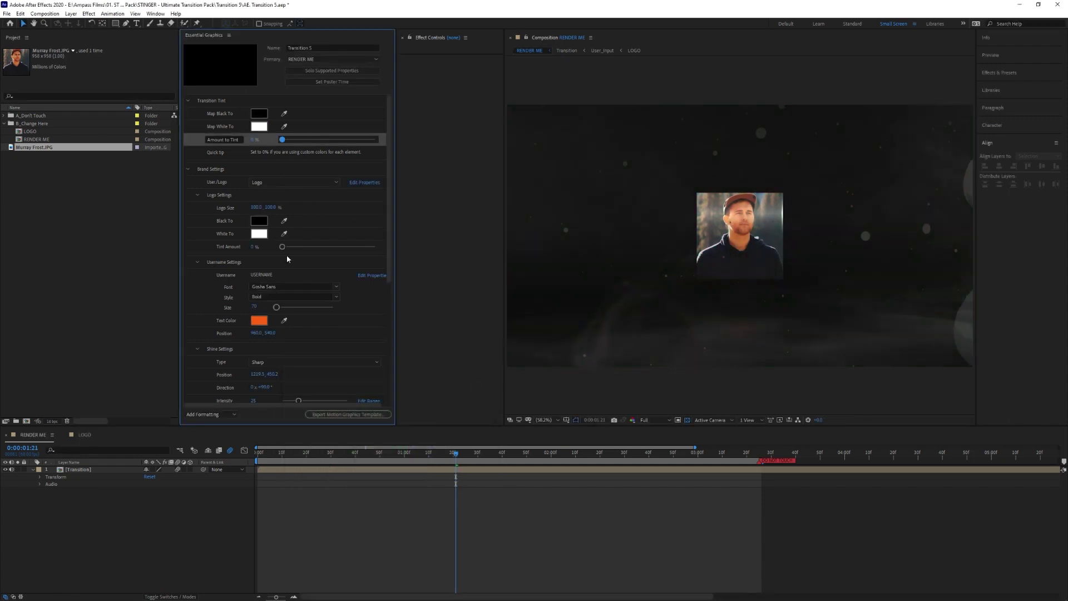
- Try the Smooth and Linear shine types while varying shine intensity between 0 and 76
scroll(241, 233, "down", 5)
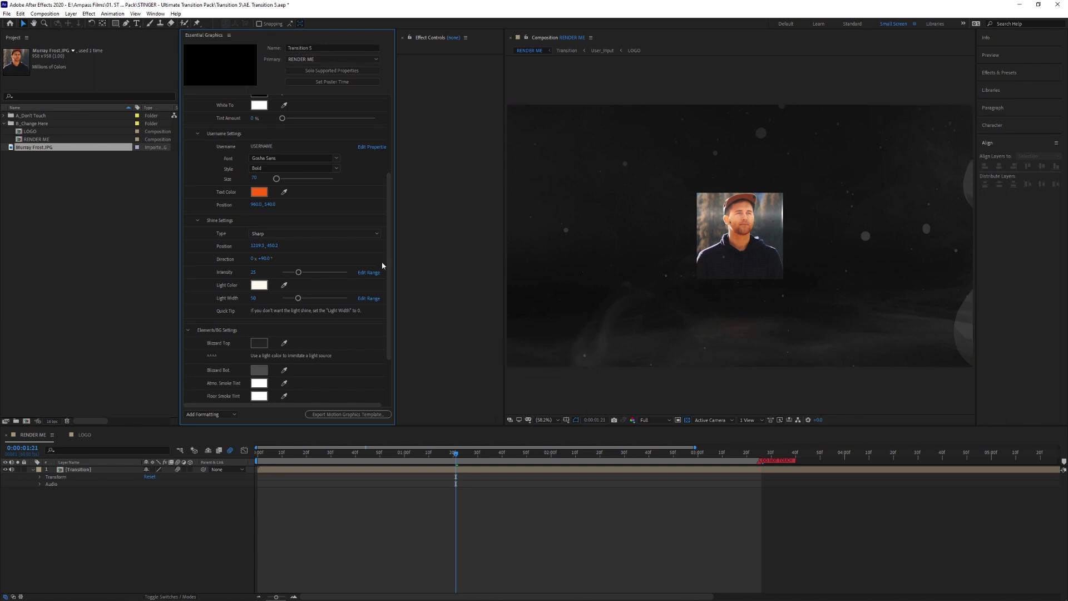
left_click_drag(298, 272, 276, 273)
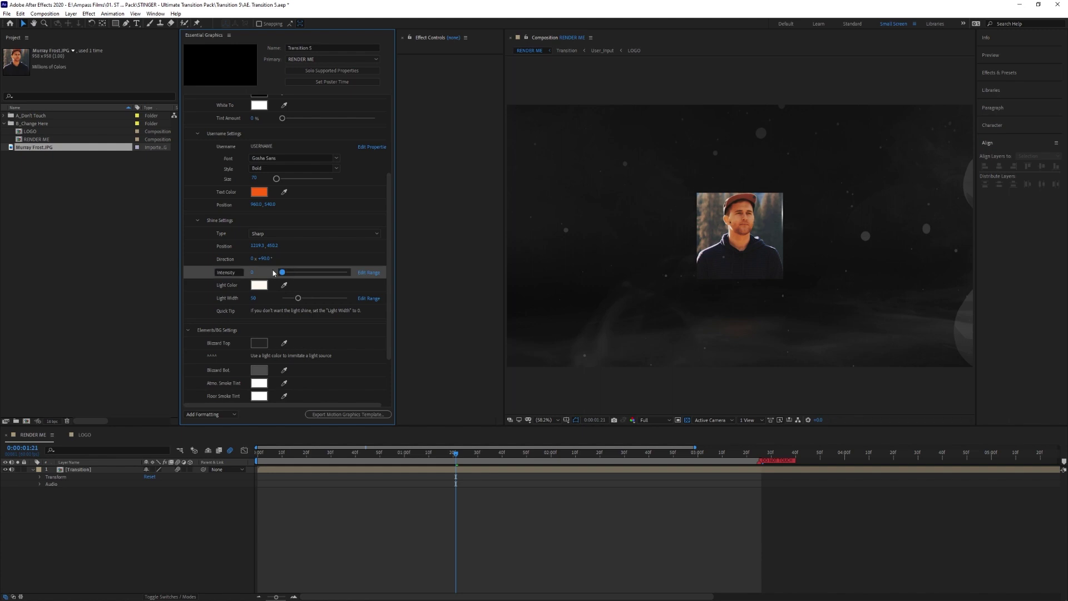
left_click_drag(282, 272, 299, 278)
left_click(267, 235)
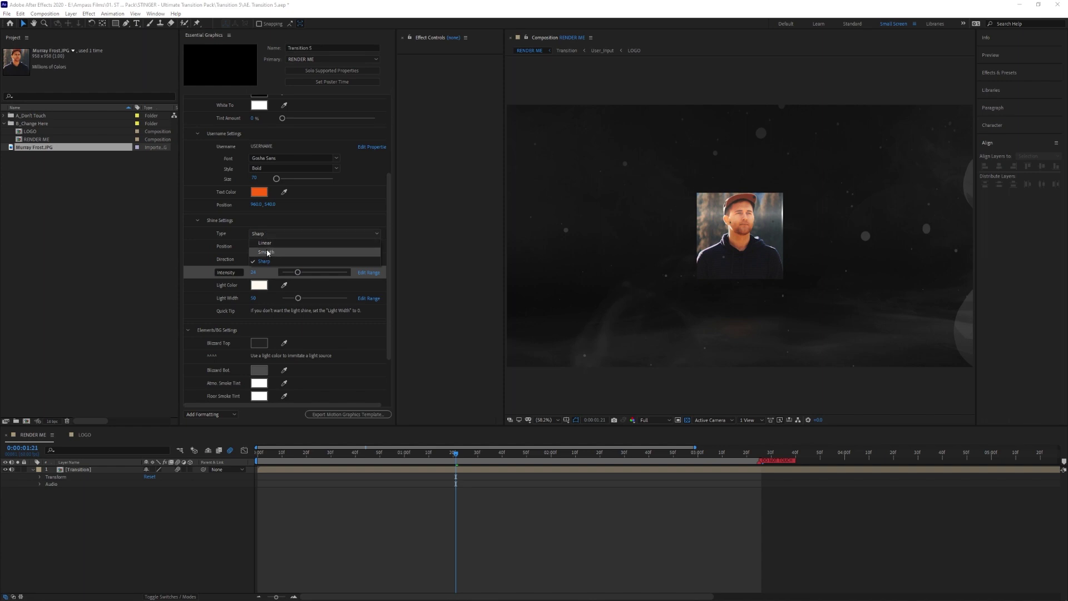
left_click(271, 254)
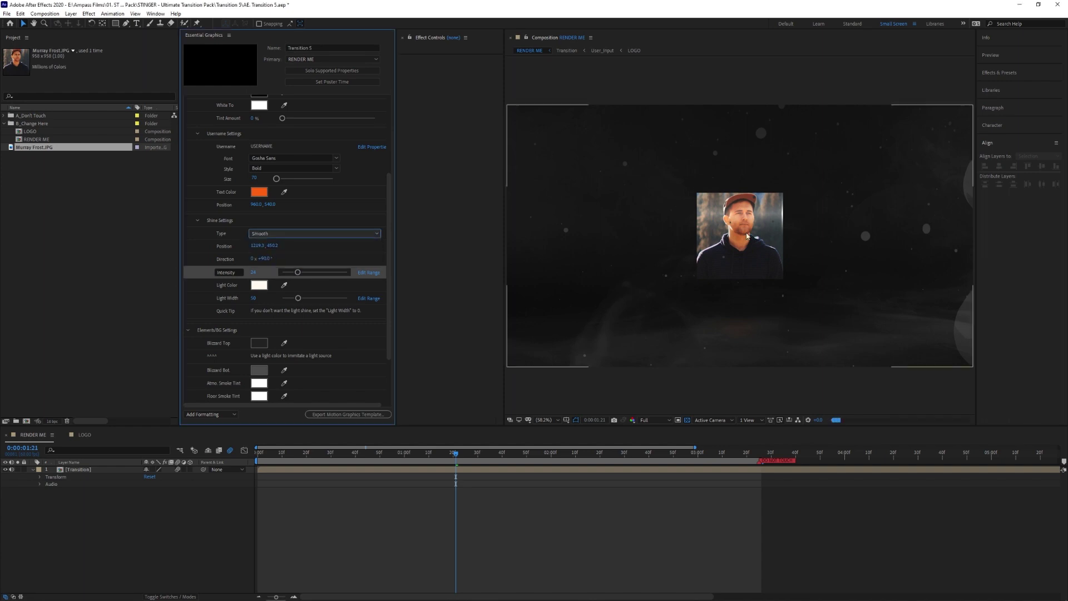
left_click(315, 234)
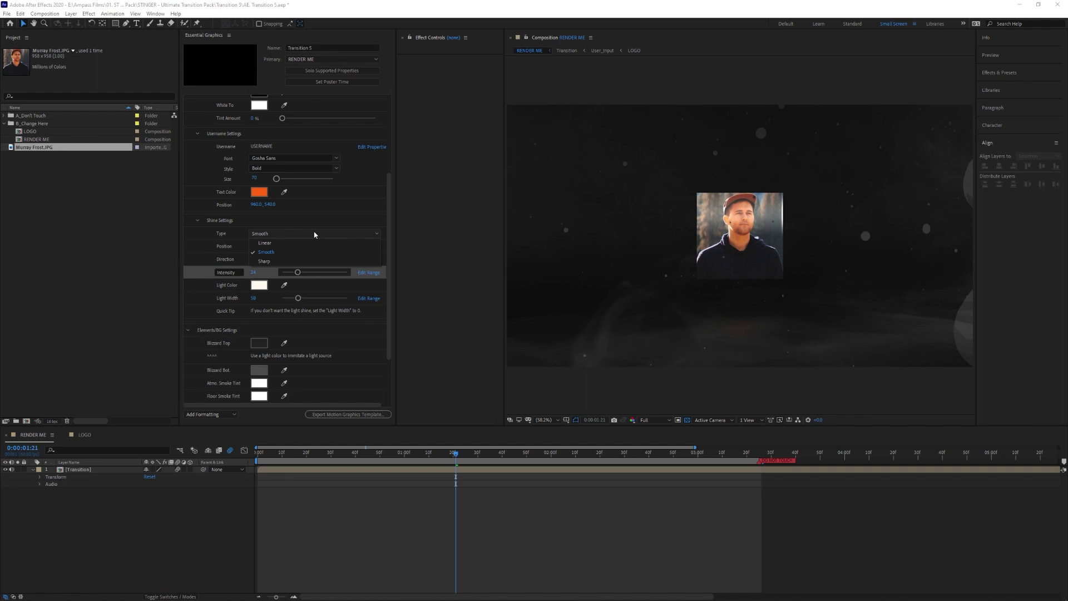
left_click(284, 244)
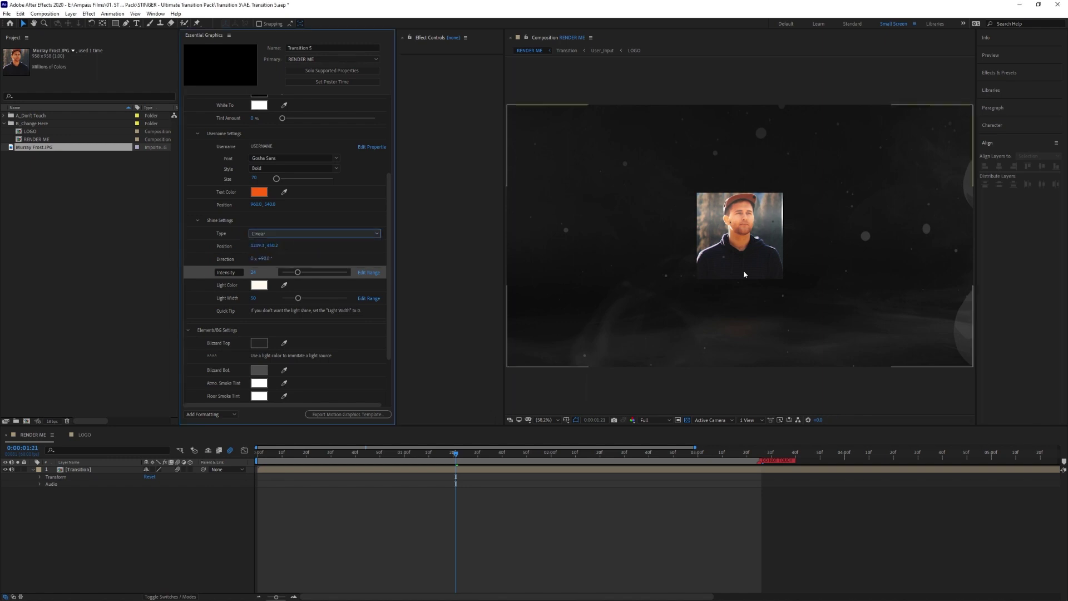
left_click_drag(298, 272, 332, 276)
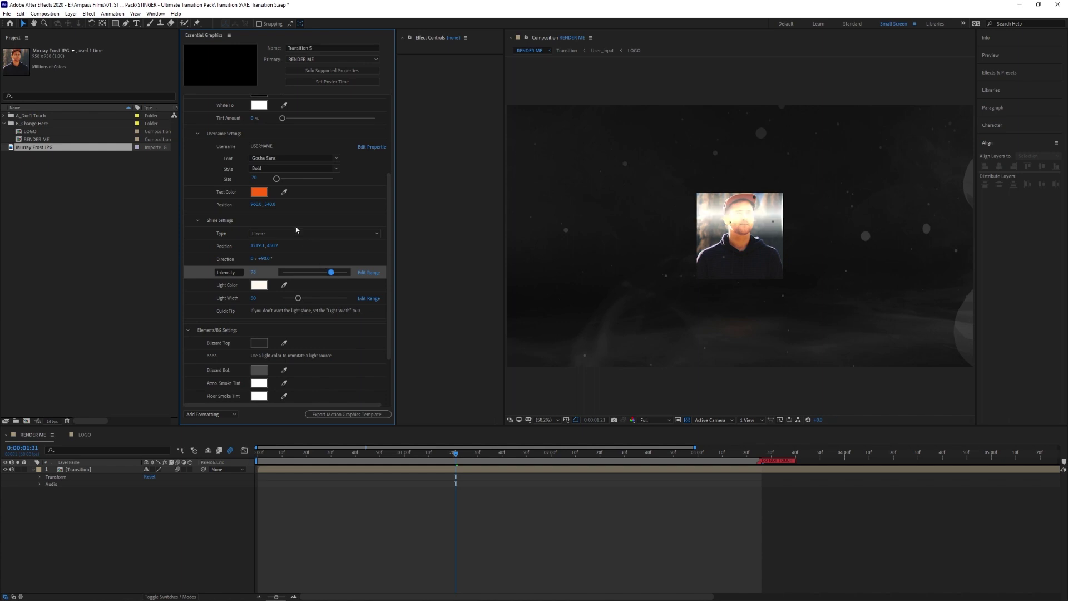
- Set the shine type to Sharp with intensity about 24 and light width 27
left_click(288, 233)
left_click(272, 255)
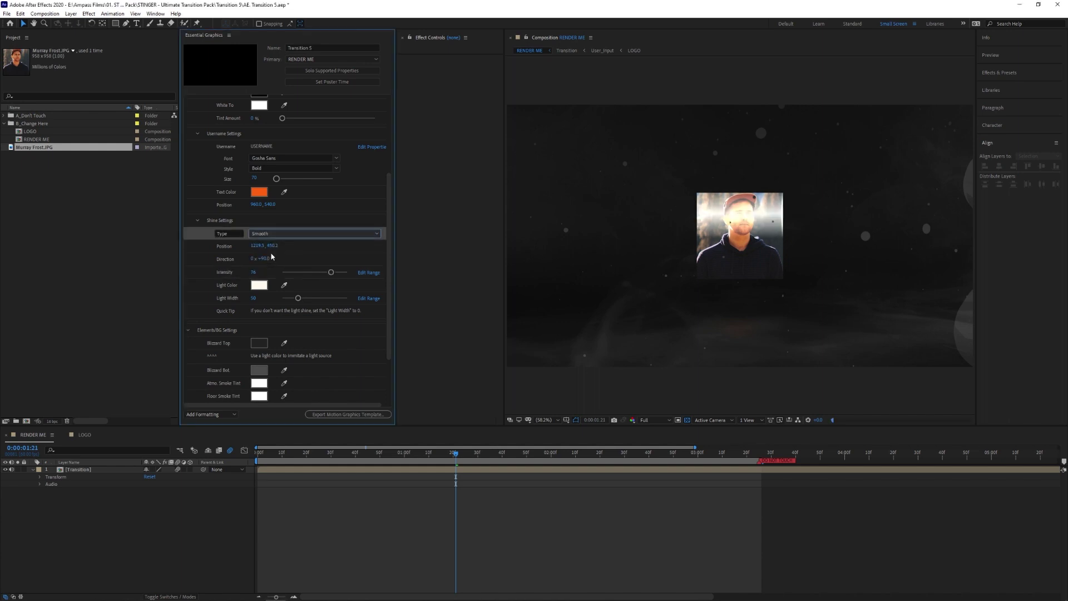
left_click(288, 234)
left_click(287, 265)
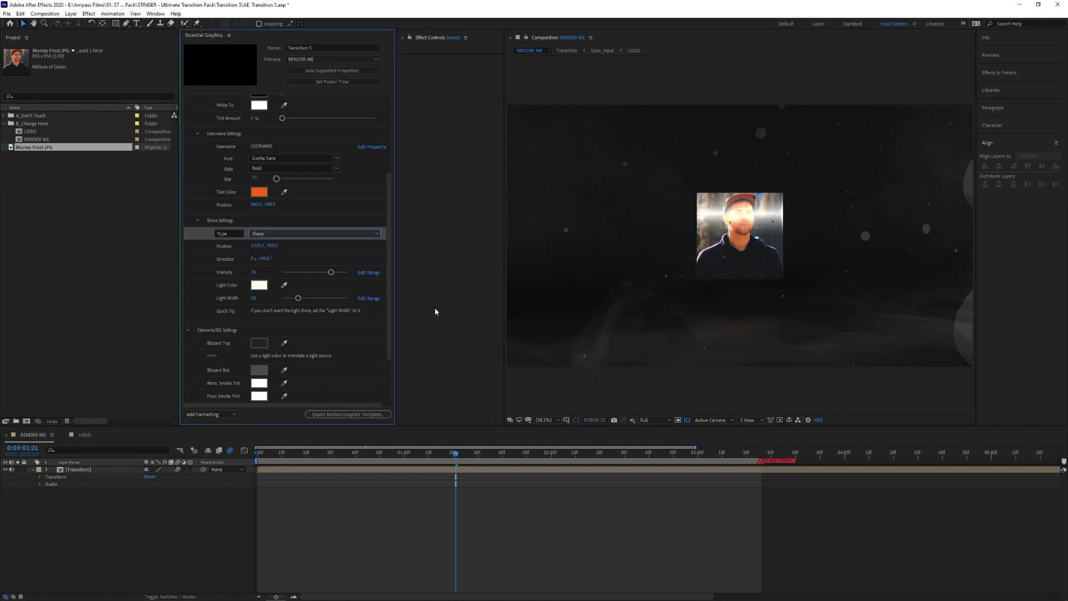
left_click_drag(332, 273, 297, 273)
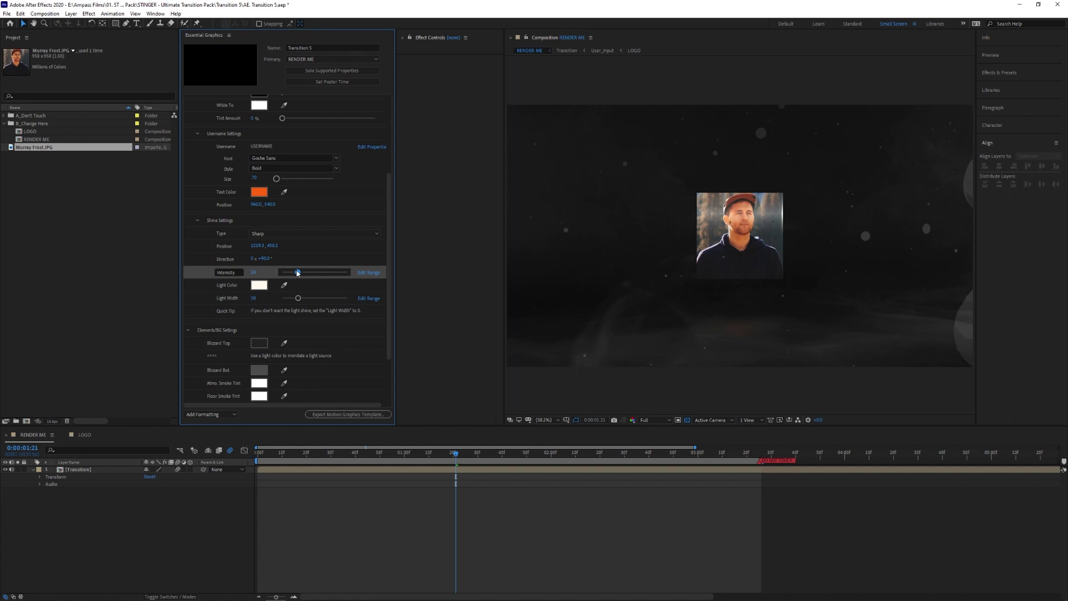
left_click_drag(298, 298, 296, 299)
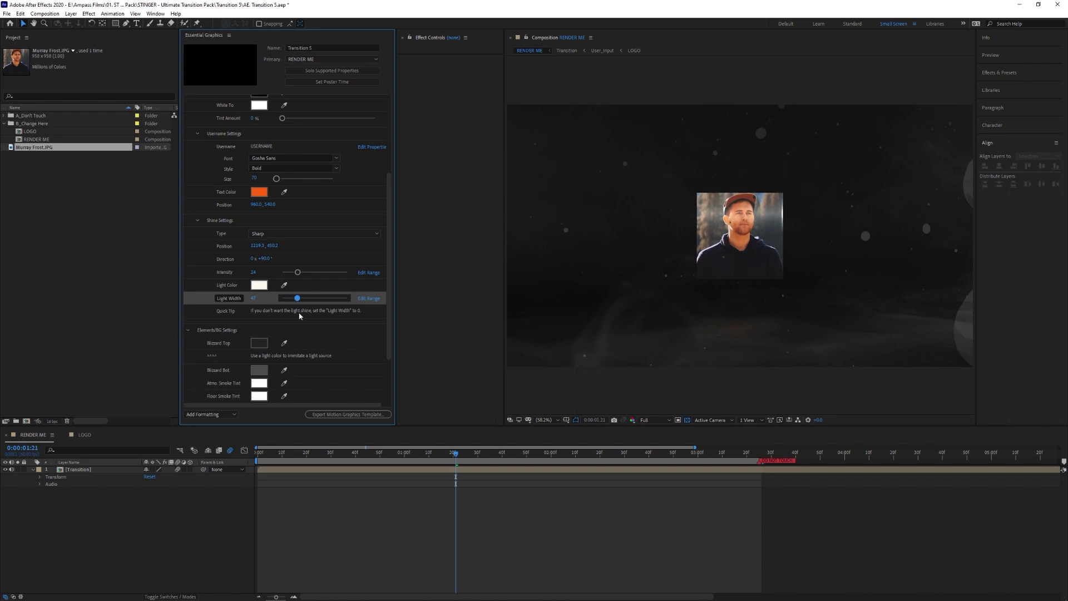
scroll(281, 284, "down", 3)
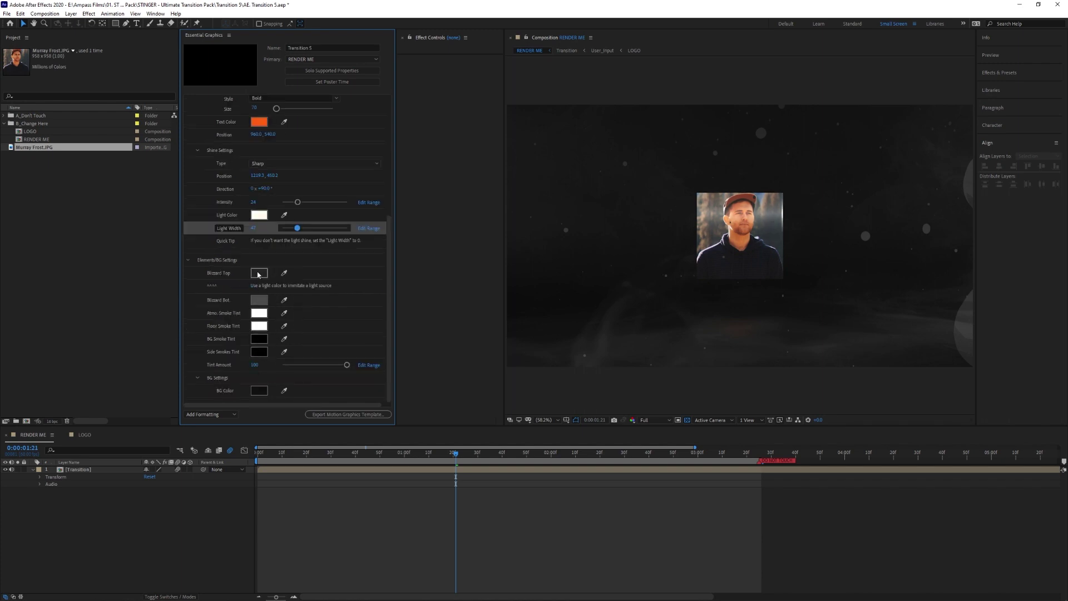
- Make Blizzard Top pinkish red and Blizzard Bot blue 1A51B6, then pick a bright green smoke tint
left_click(257, 273)
left_click(364, 387)
left_click(473, 376)
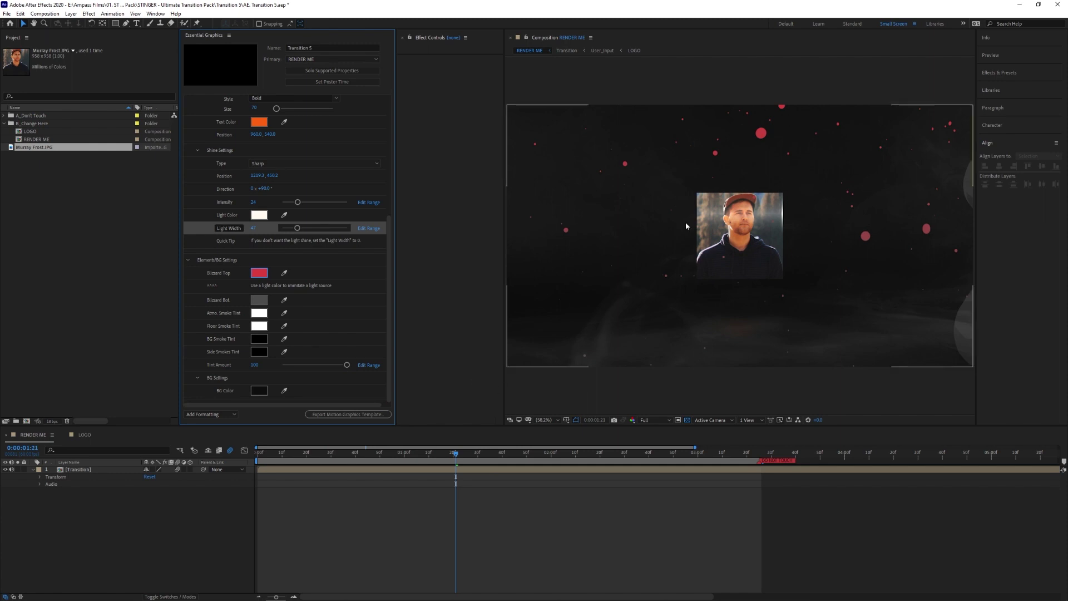
left_click(259, 300)
left_click(401, 414)
left_click(379, 402)
left_click(462, 376)
left_click(267, 321)
left_click_drag(403, 412, 404, 438)
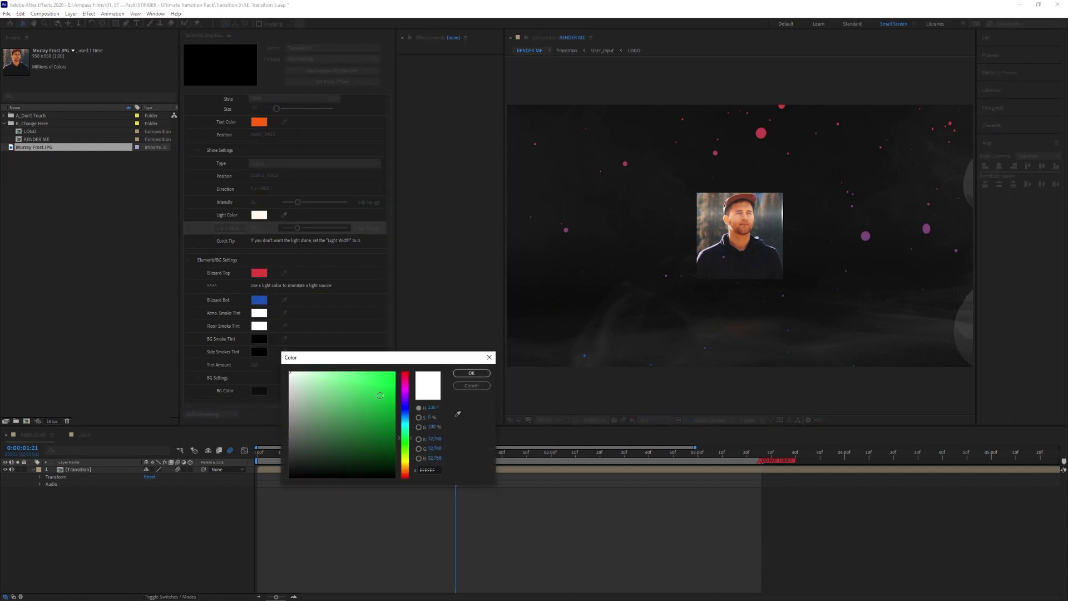
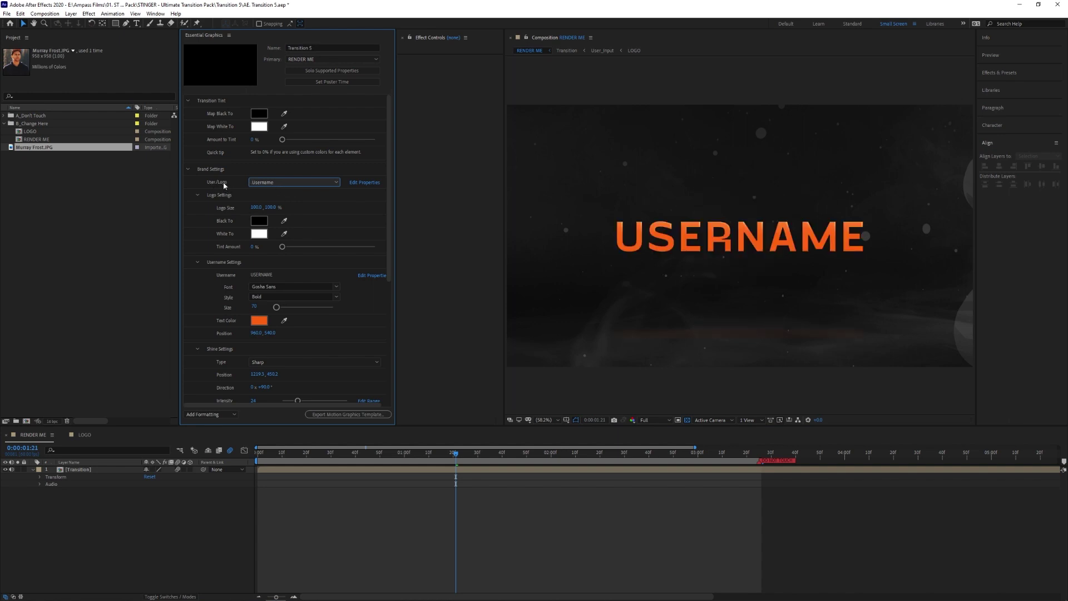
- Replace the USERNAME title text with the pasted full name
left_click(285, 276)
double_click(285, 275)
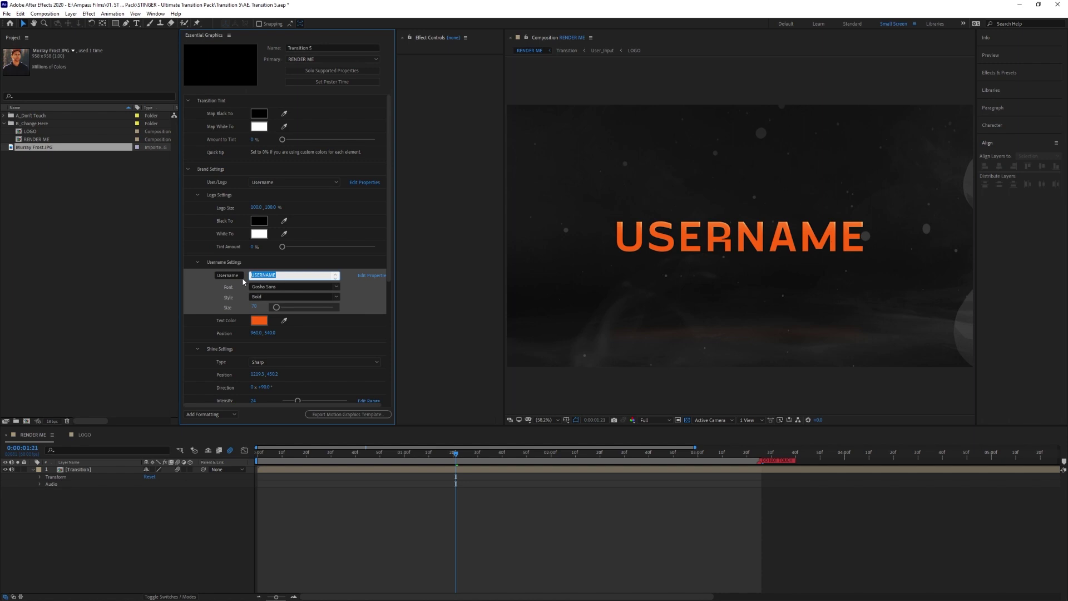
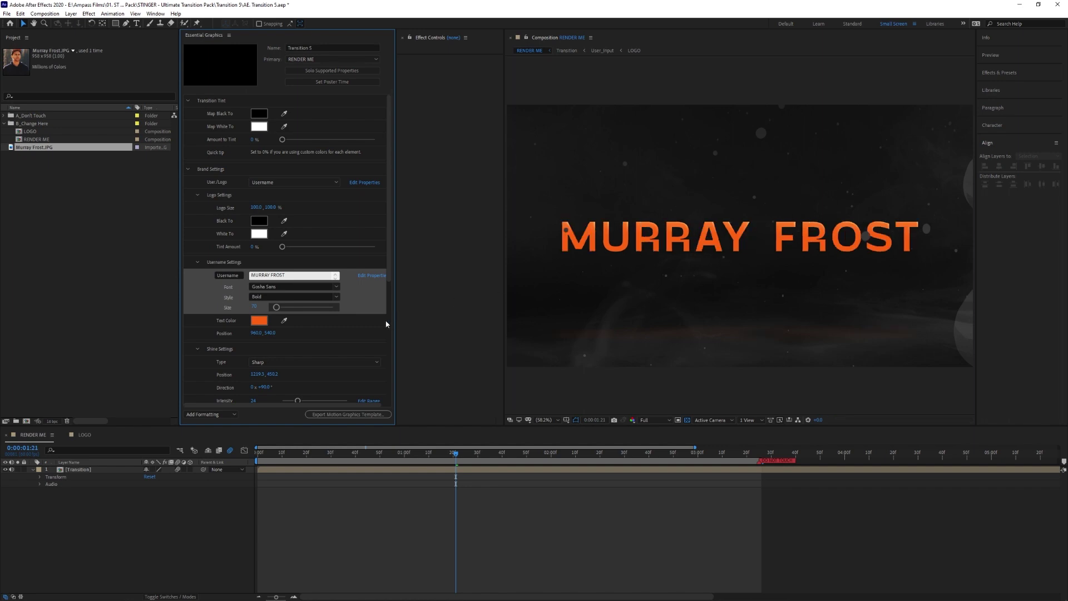
- Try a title text size of 20, then restore it to 70
left_click(254, 307)
type("20")
key("Return")
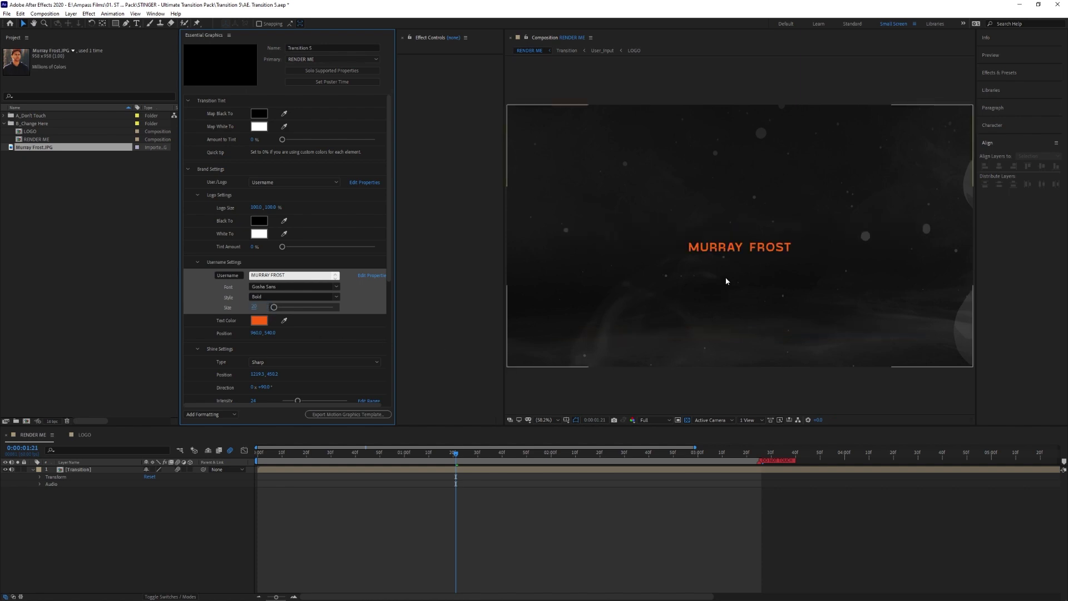
left_click(254, 307)
type("70")
key("Return")
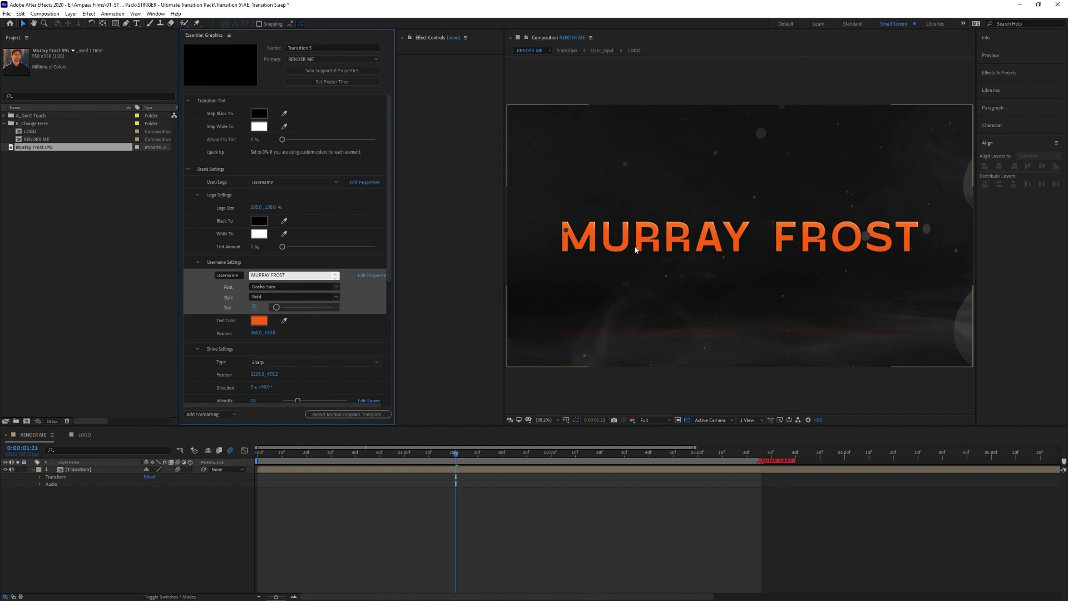
- Change the title text colour to blue
left_click(259, 321)
left_click(405, 418)
left_click(471, 373)
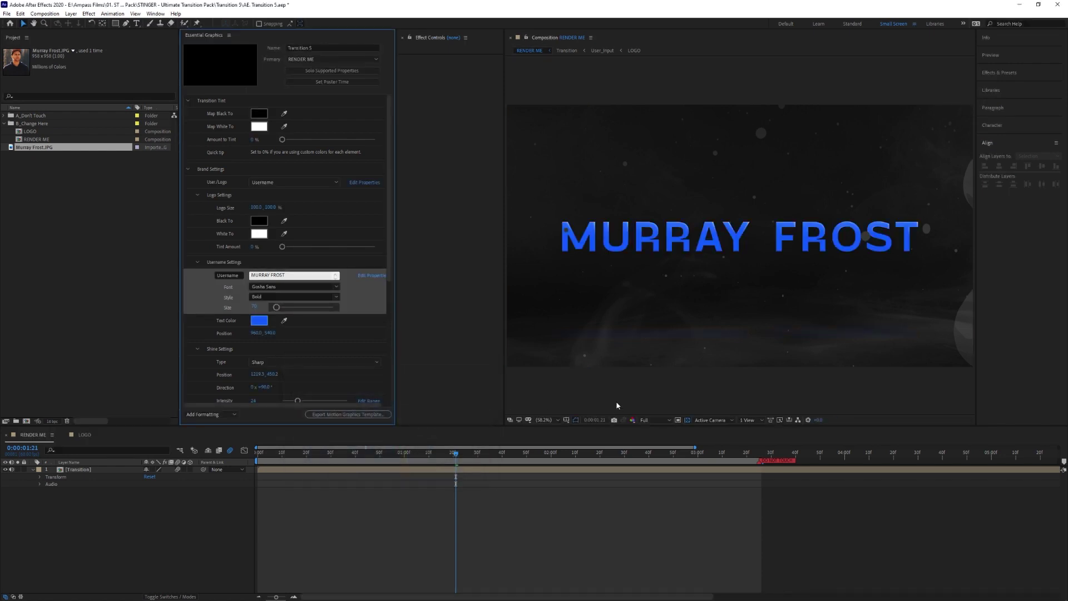
- Raise the shine intensity to 47, then settle it at 33
scroll(690, 257, "down", 4)
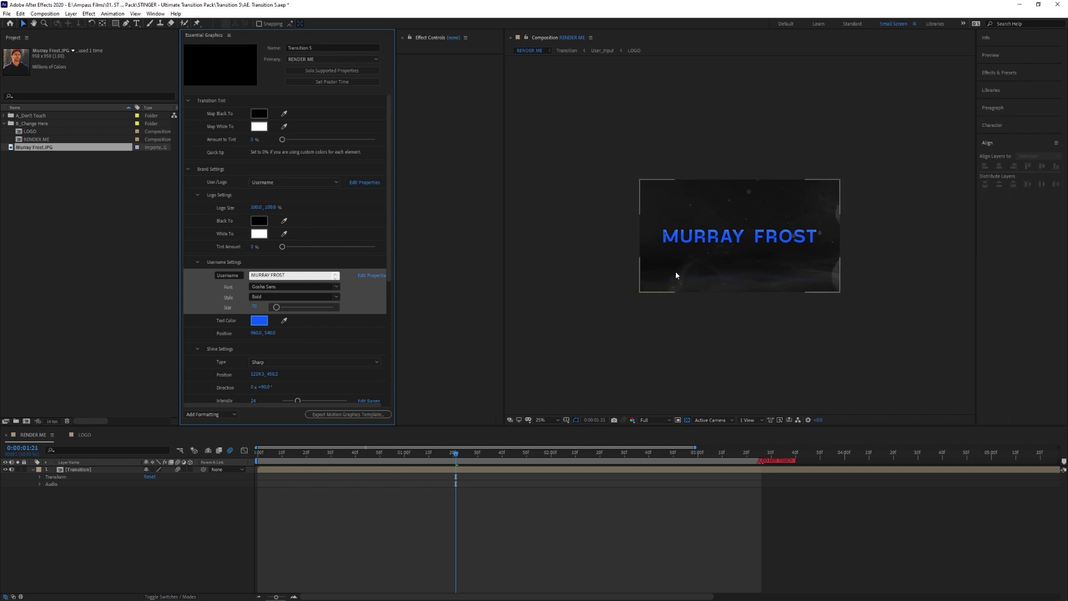
scroll(668, 279, "up", 3)
scroll(284, 339, "down", 2)
scroll(284, 341, "down", 1)
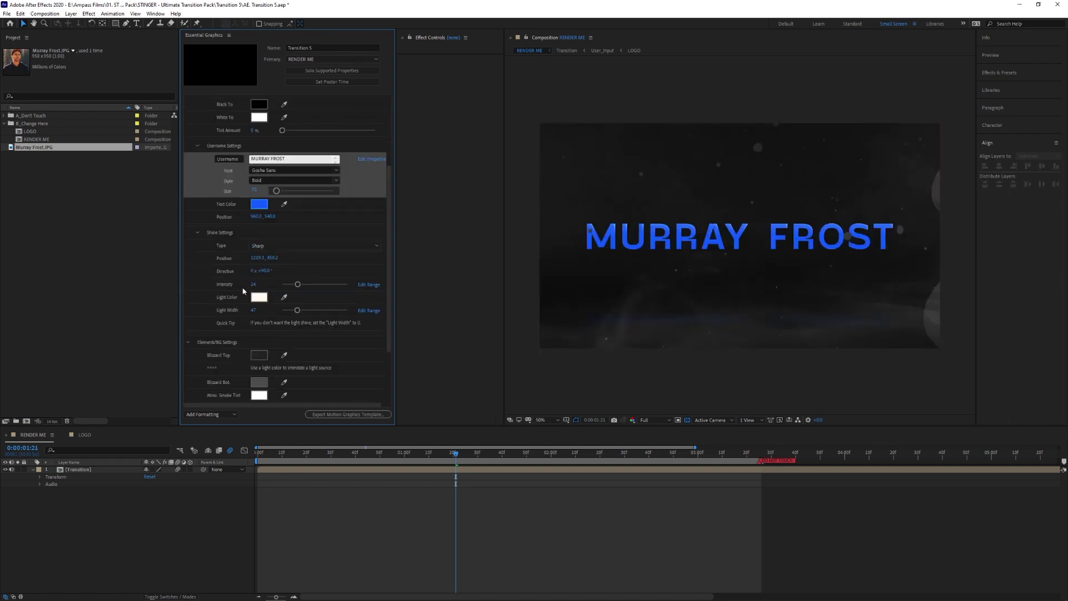
left_click_drag(297, 285, 313, 284)
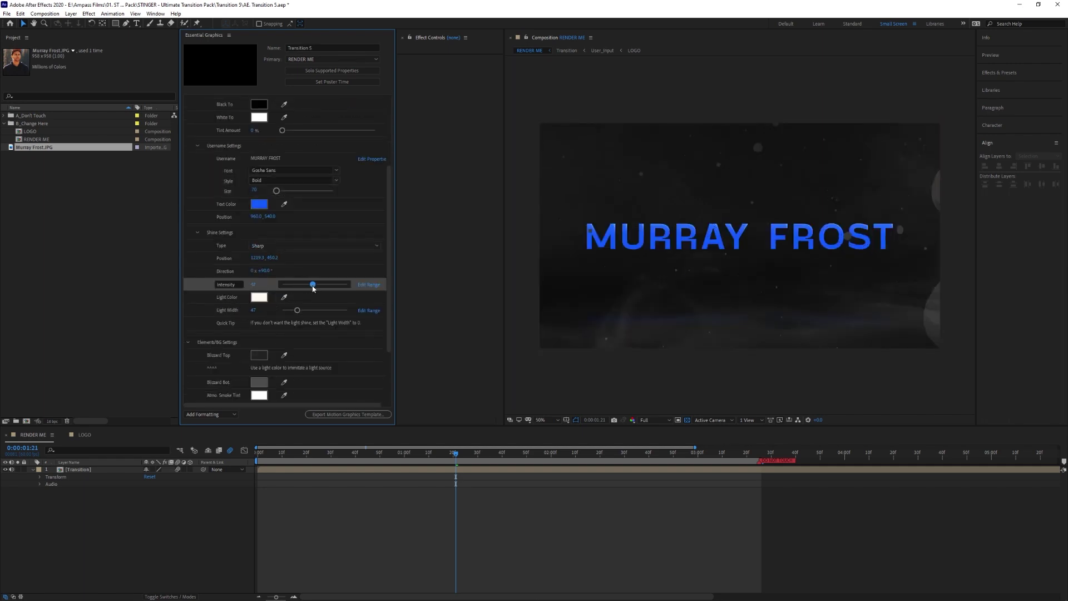
left_click_drag(313, 284, 297, 284)
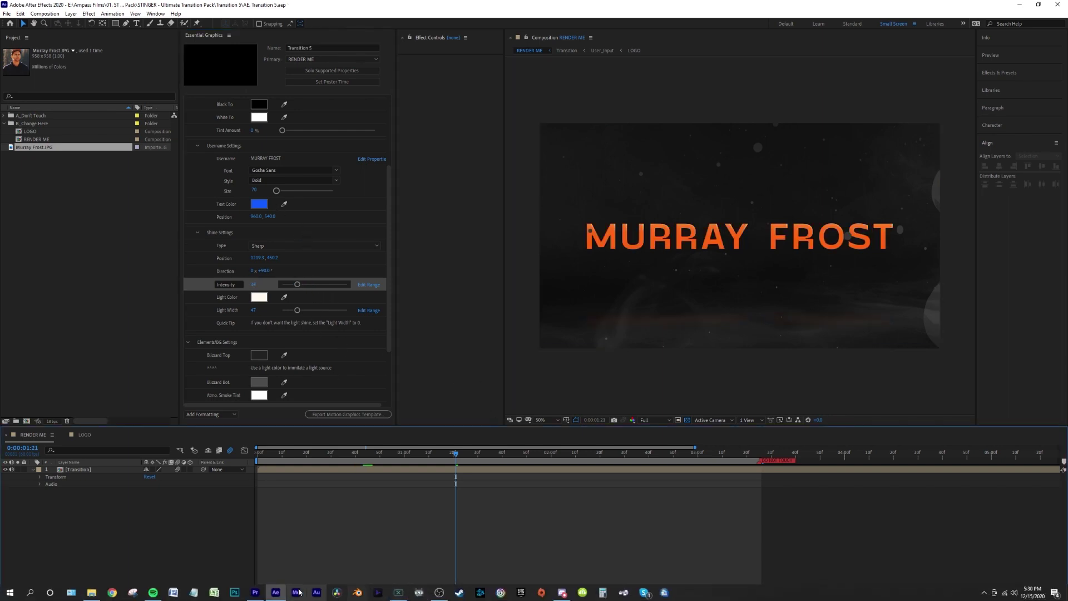
- In the Premiere Pro project, deselect the clip and bring up the Export Media settings
left_click(255, 594)
left_click(457, 454)
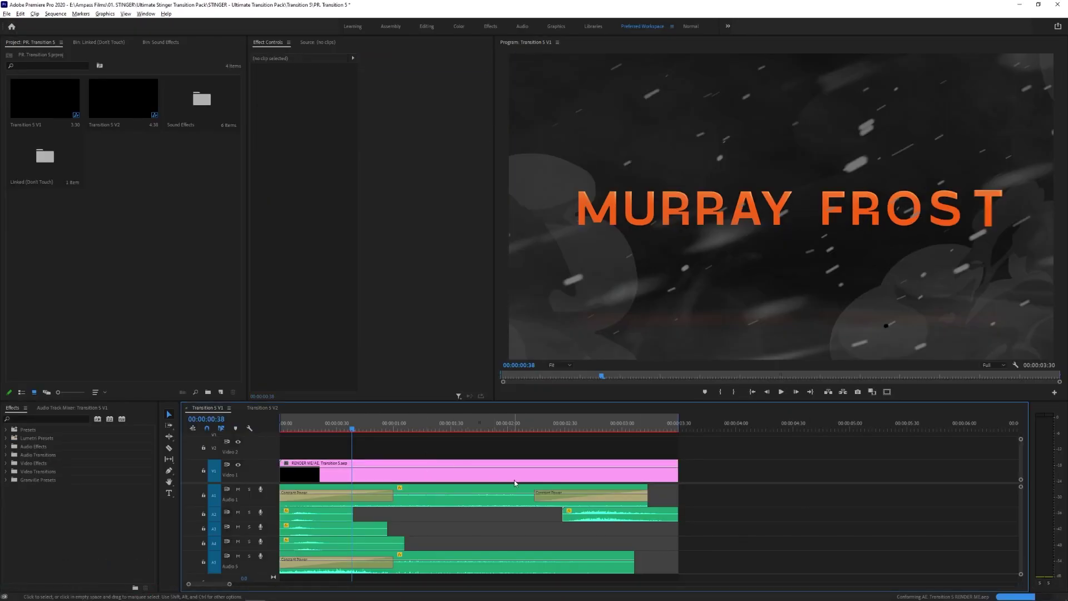
left_click(7, 13)
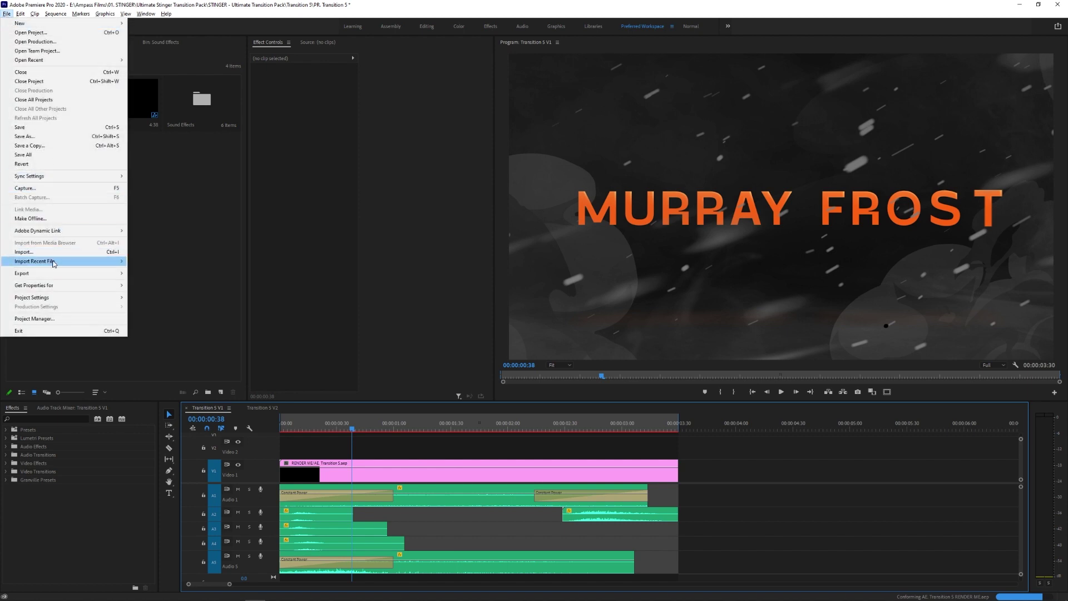
mouse_move(53, 273)
left_click(152, 274)
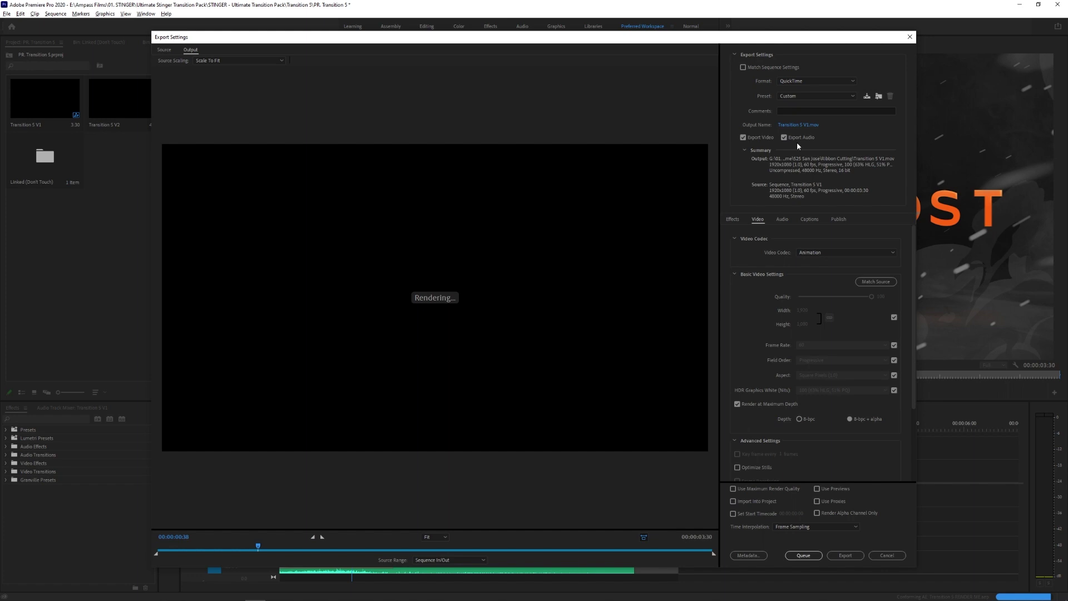
- Set export to QuickTime with the Animation codec and source-matched video settings
left_click(810, 81)
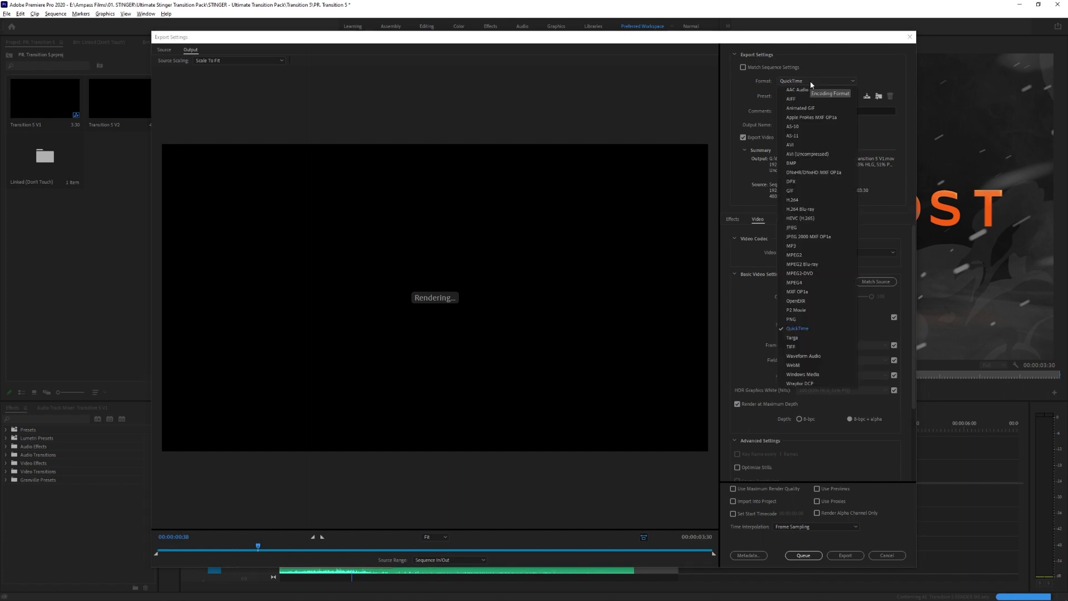
left_click(804, 331)
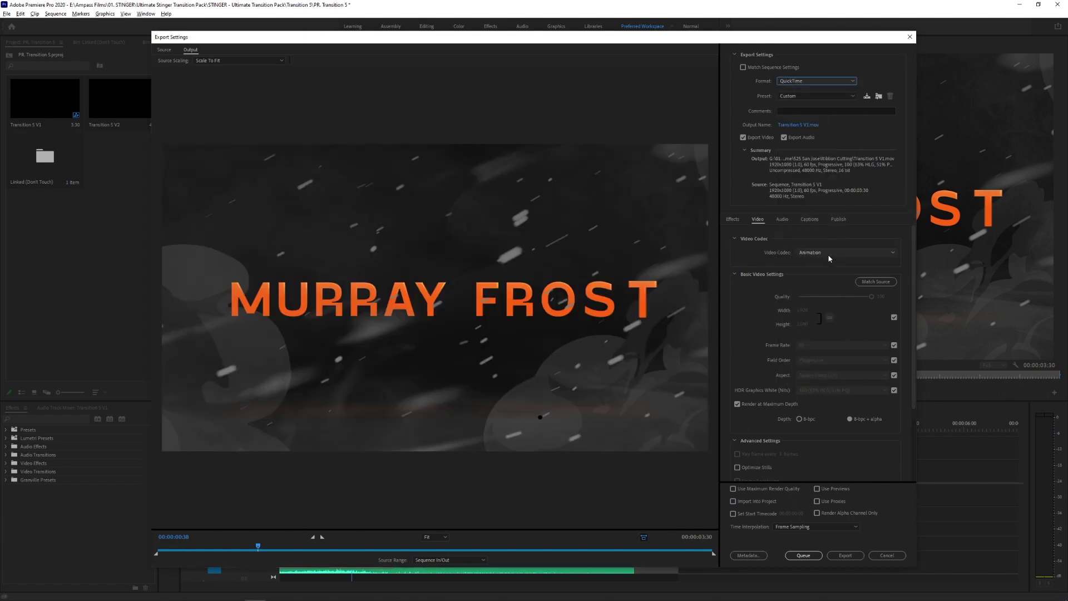
left_click(817, 256)
left_click(815, 259)
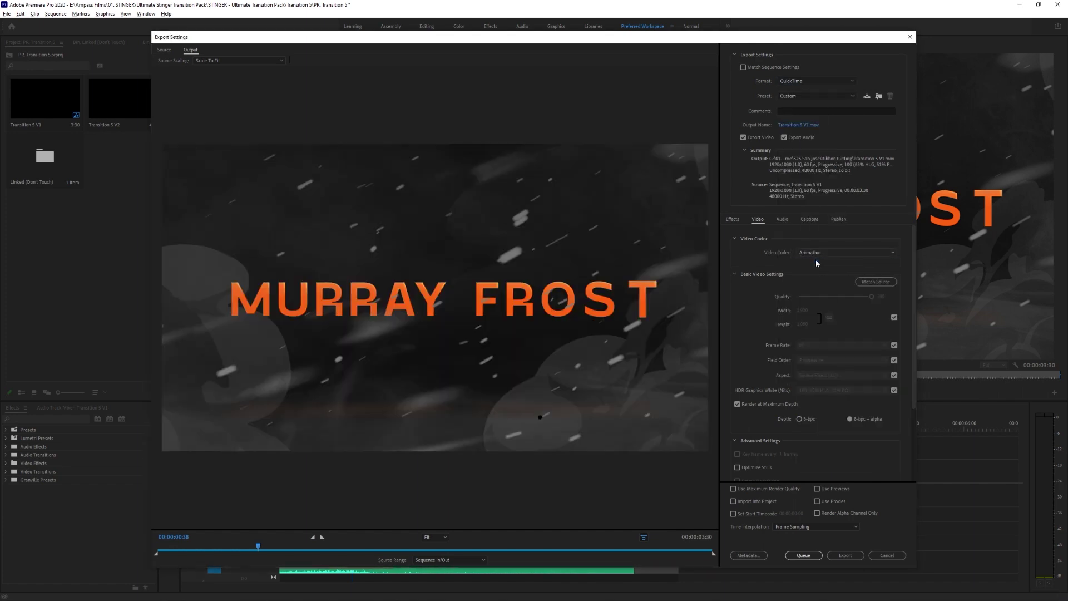
left_click(869, 284)
left_click_drag(256, 547, 196, 547)
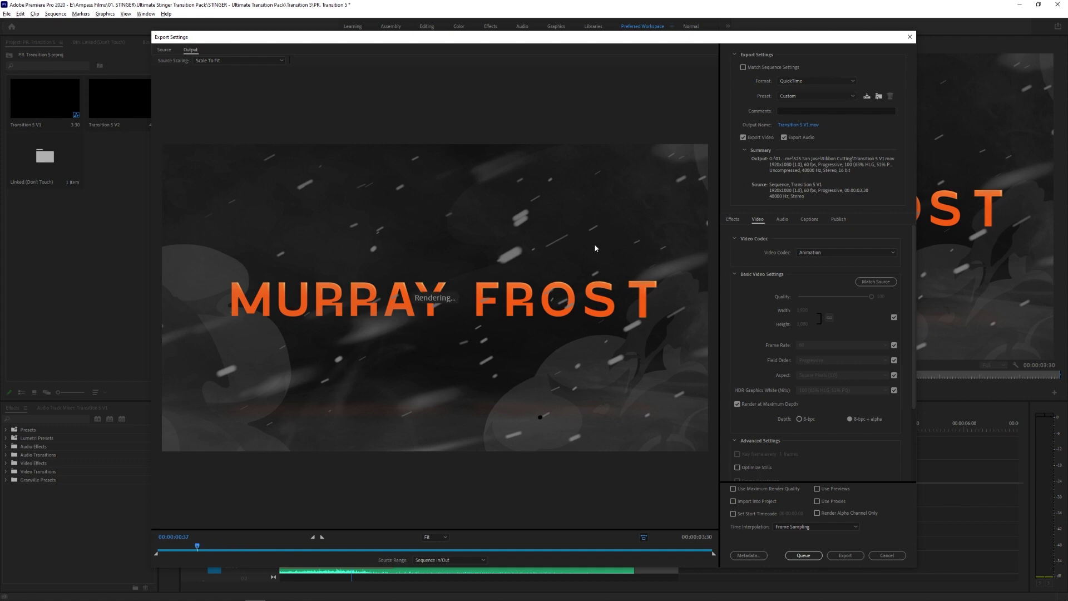